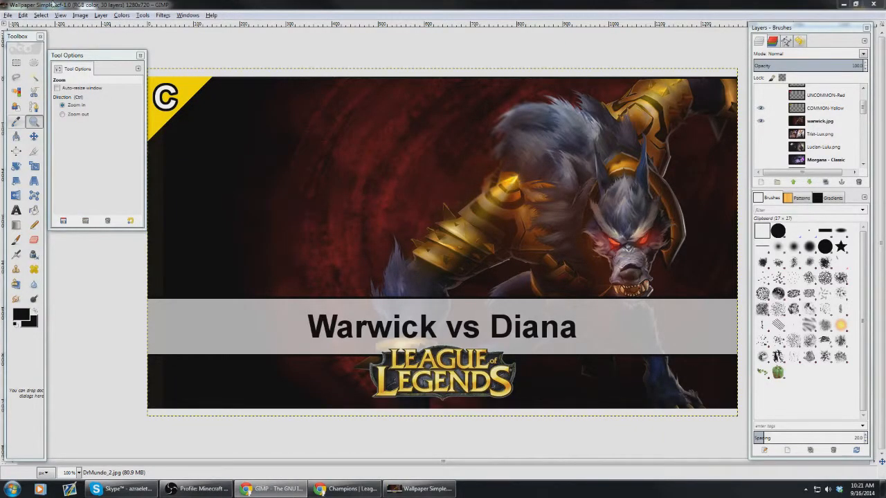
left_click(274, 488)
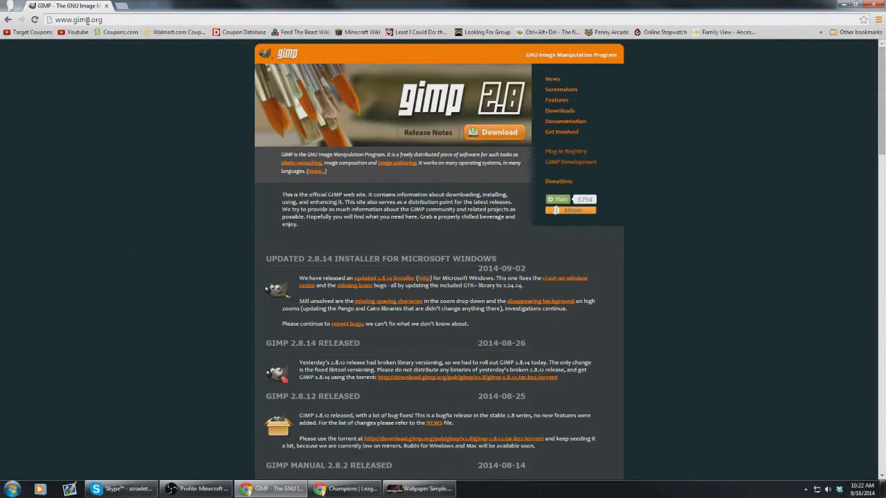
left_click_drag(95, 9, 0, 22)
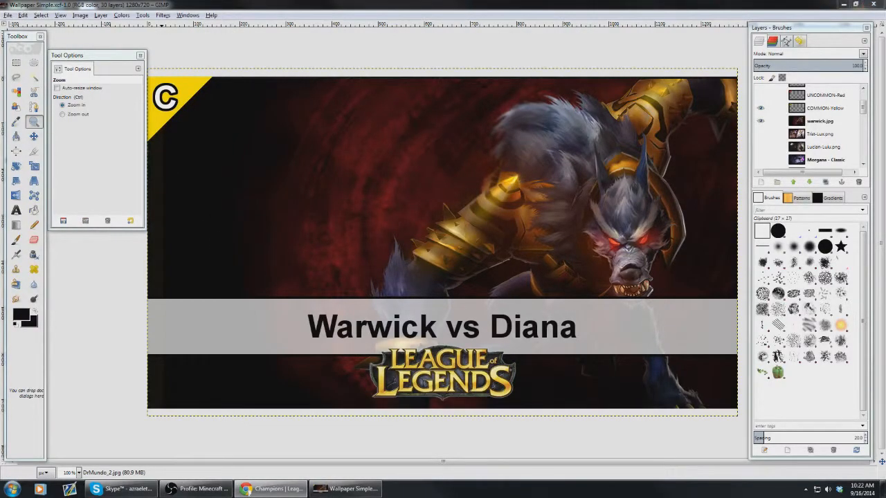
- Search the League of Legends champions page for "war" and open Warwick's champion page
left_click_drag(167, 1, 194, 4)
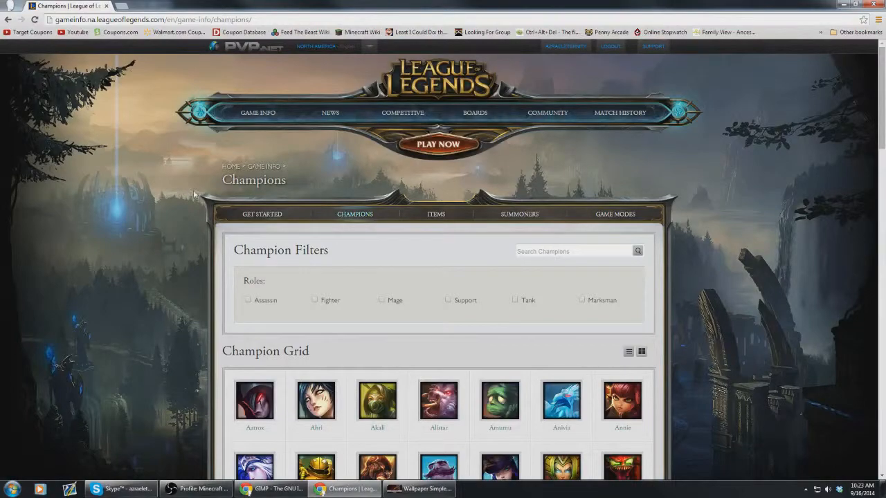
mouse_move(257, 113)
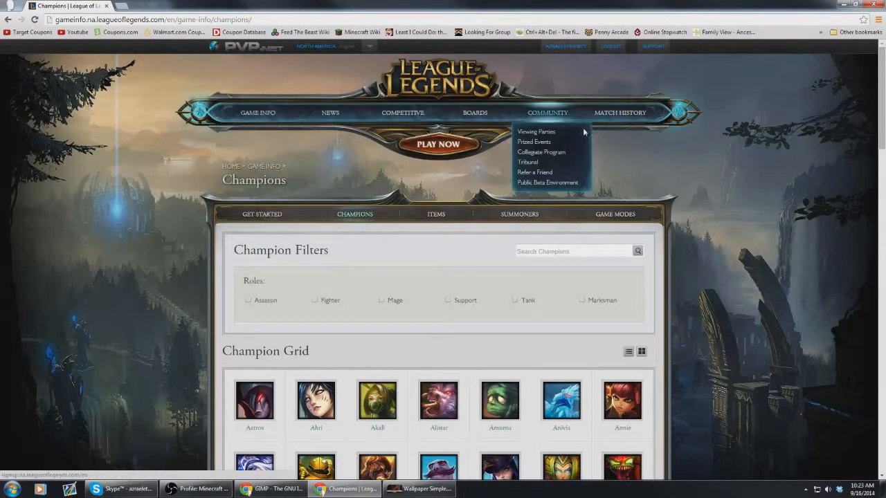
scroll(333, 257, "down", 2)
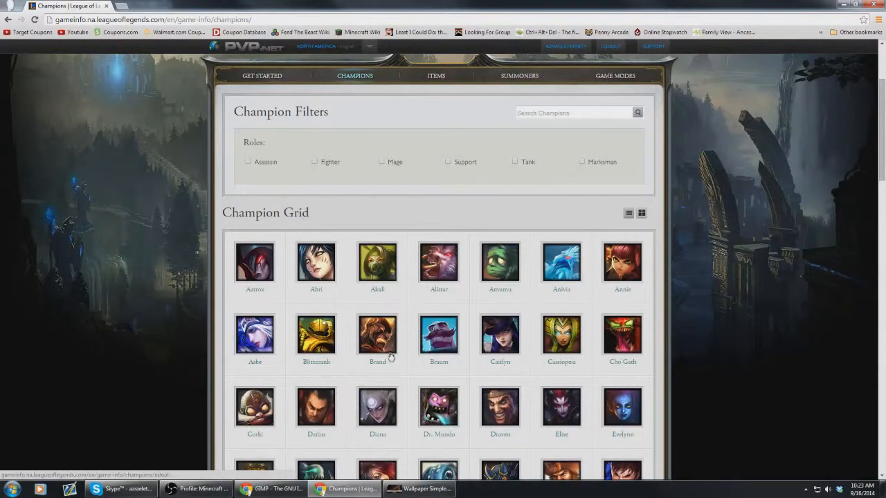
left_click(543, 114)
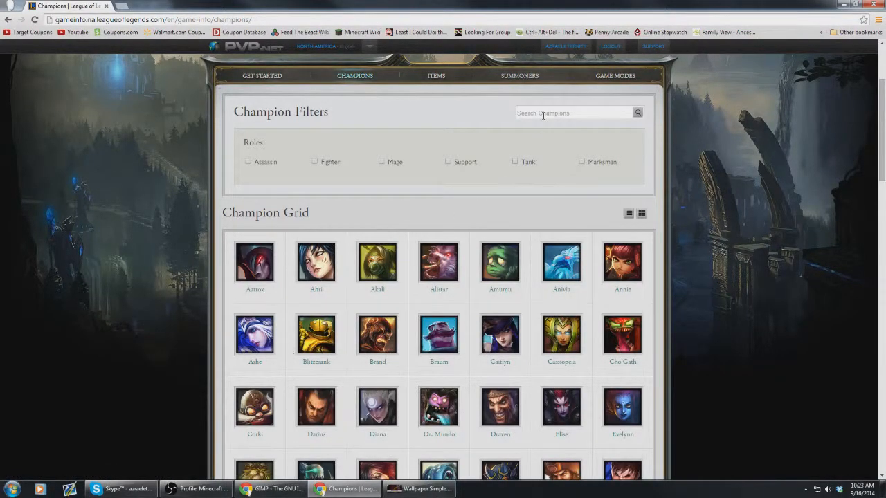
type("war")
left_click(257, 276)
scroll(526, 234, "down", 4)
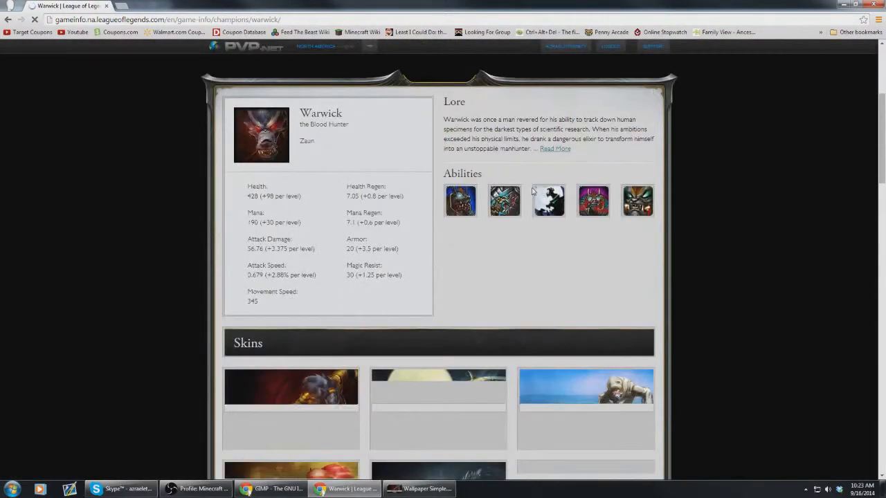
- Preview the Feral Warwick artwork from the Skins section at full size and close the preview
scroll(536, 193, "down", 3)
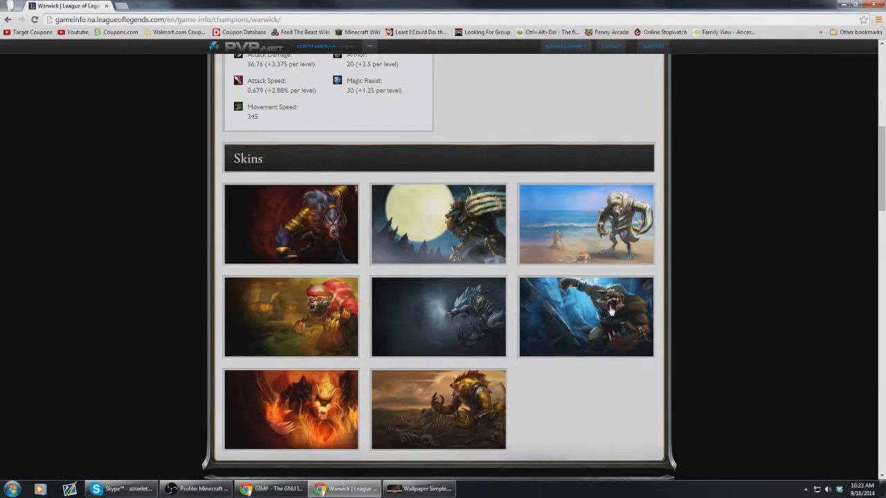
left_click(612, 313)
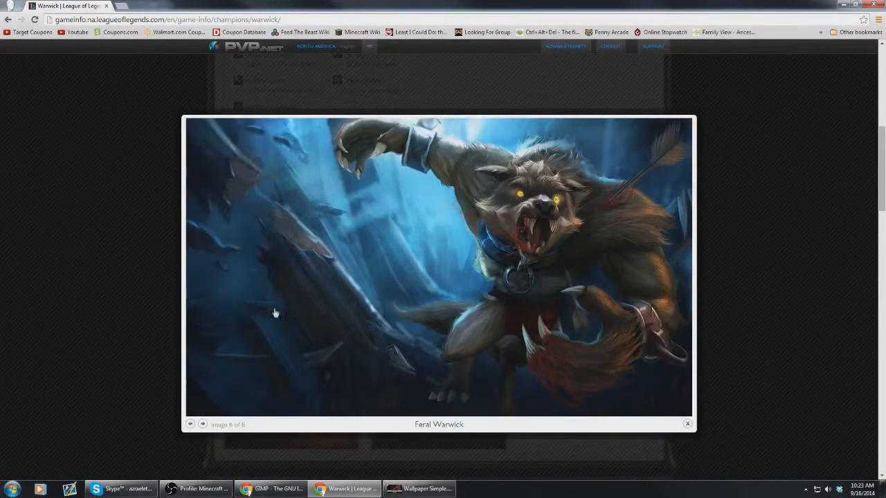
left_click(686, 422)
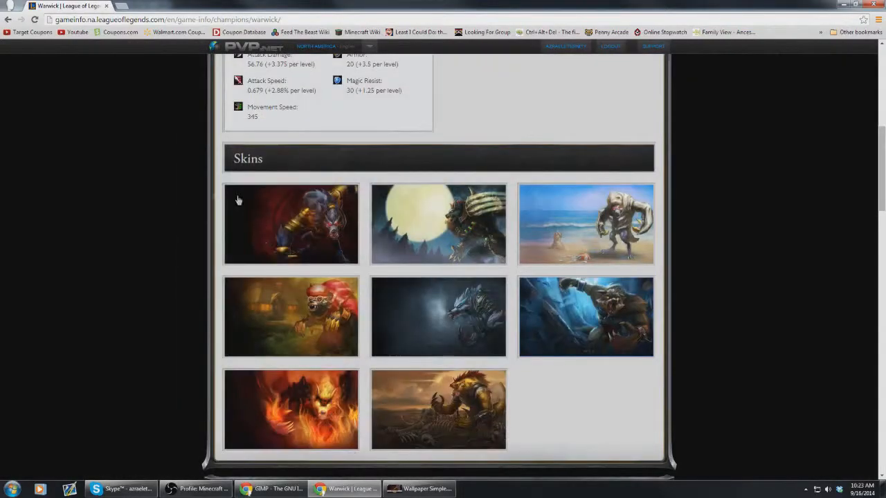
- Return to GIMP and create a new 1280 × 720 px image
left_click_drag(54, 6, 0, 7)
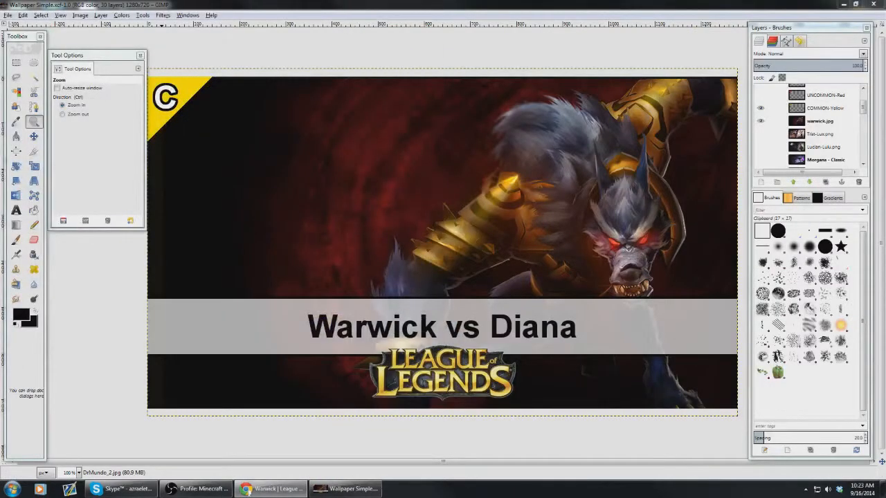
left_click(180, 5)
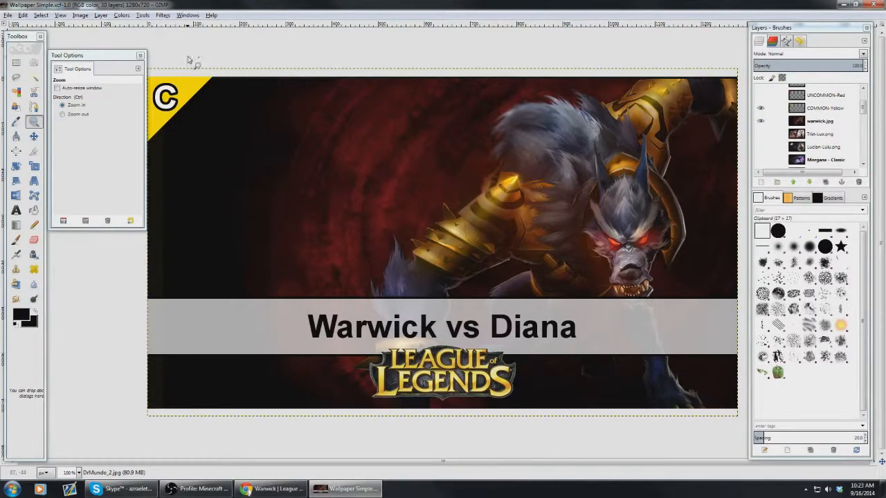
key("ctrl+n")
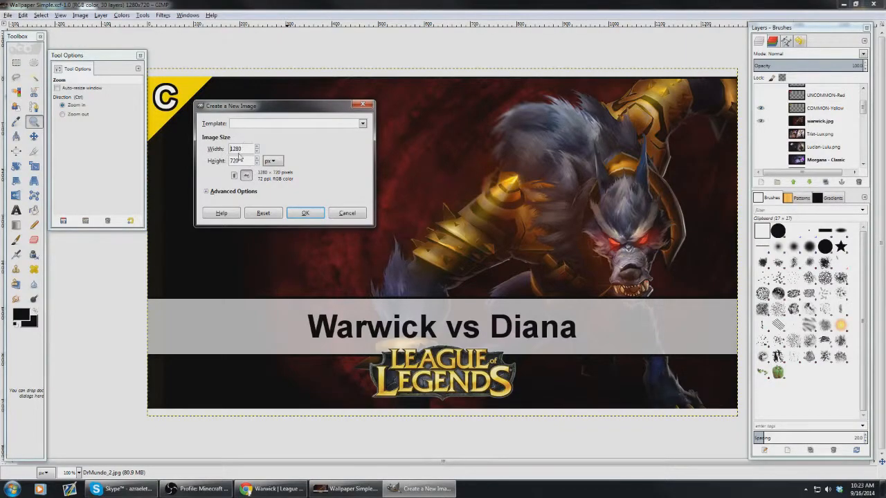
left_click(302, 213)
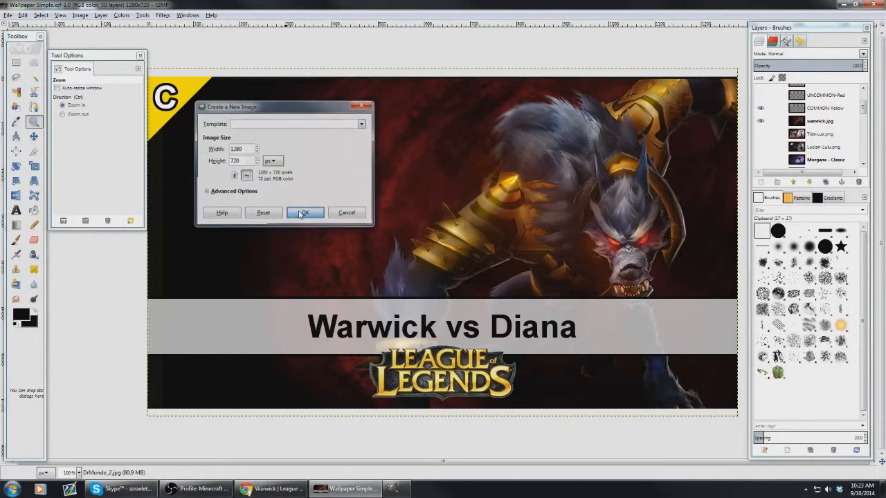
double_click(381, 65)
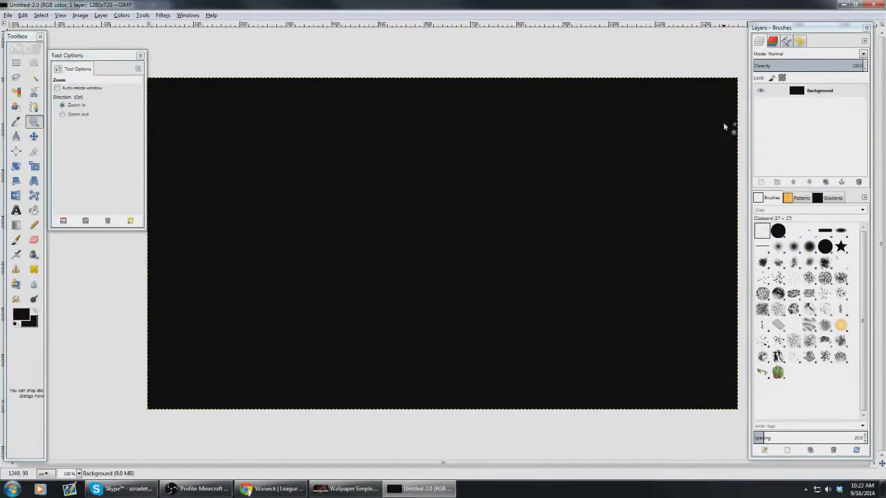
- Check the foreground color without changing it, and hide the Background layer
left_click(18, 317)
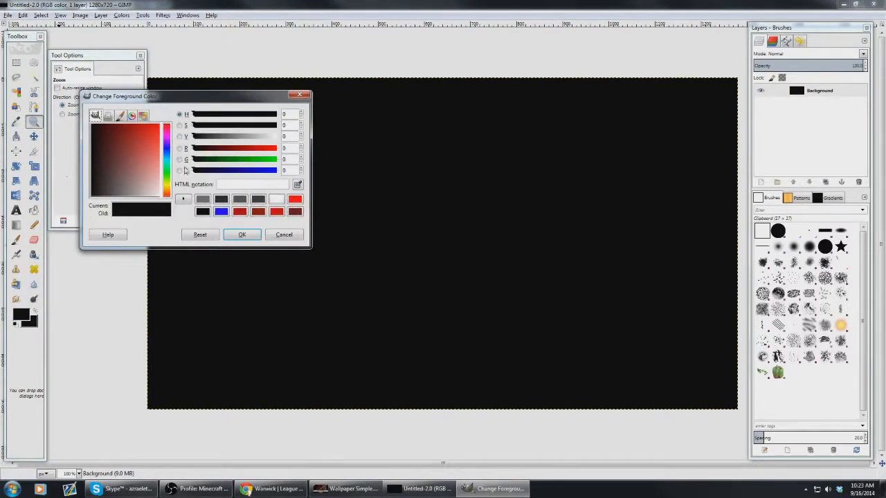
left_click(279, 233)
left_click(760, 91)
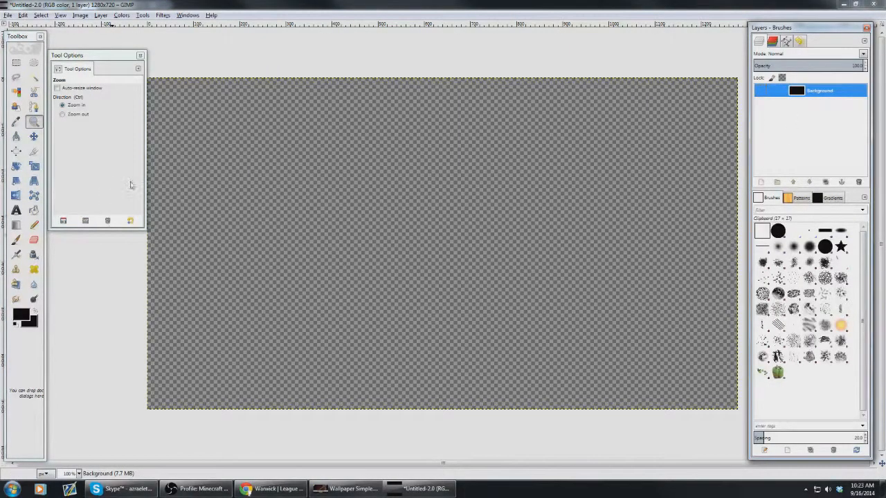
- Bring Evelynn_2.jpg from the Thumbnails folder into the new image as a layer
left_click(6, 15)
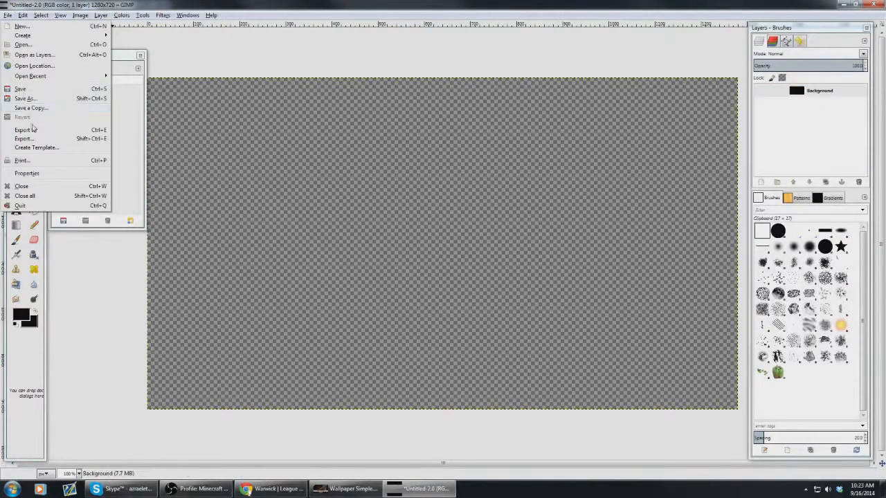
left_click(23, 45)
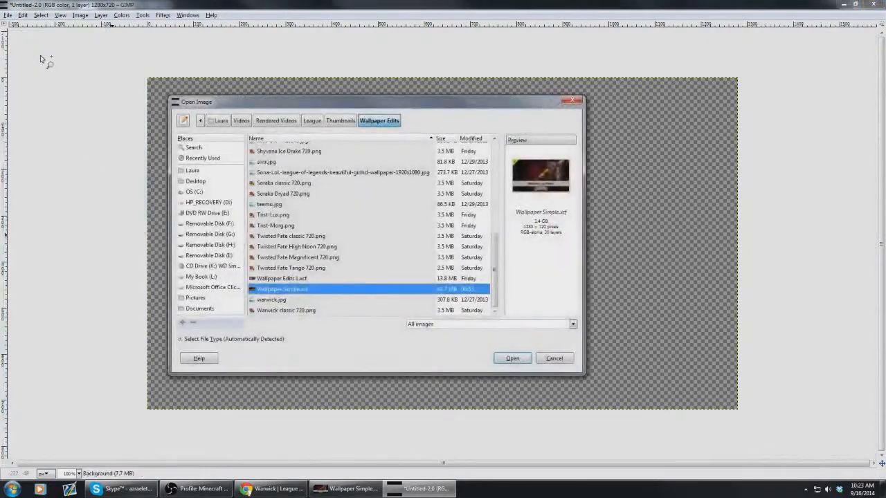
left_click(339, 122)
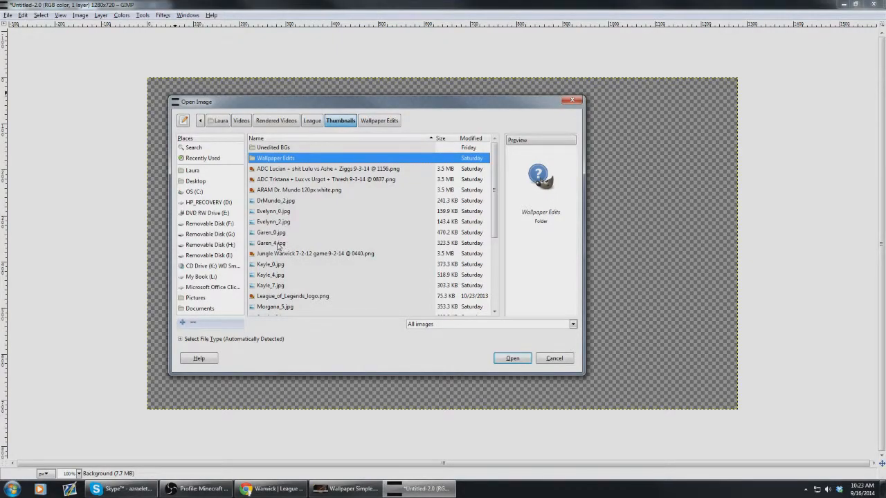
double_click(273, 222)
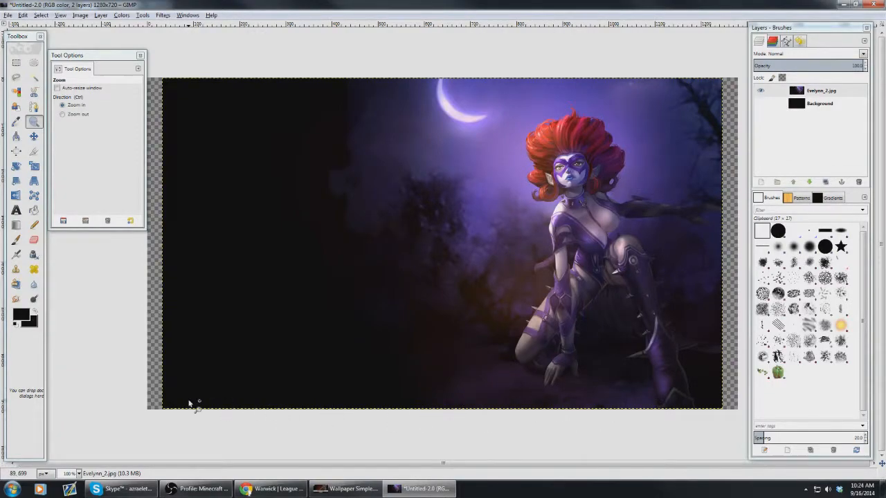
- Examine the gaps between the Evelynn_2.jpg layer and the canvas edges, with the Background layer shown and hidden
left_click_drag(154, 400, 196, 423)
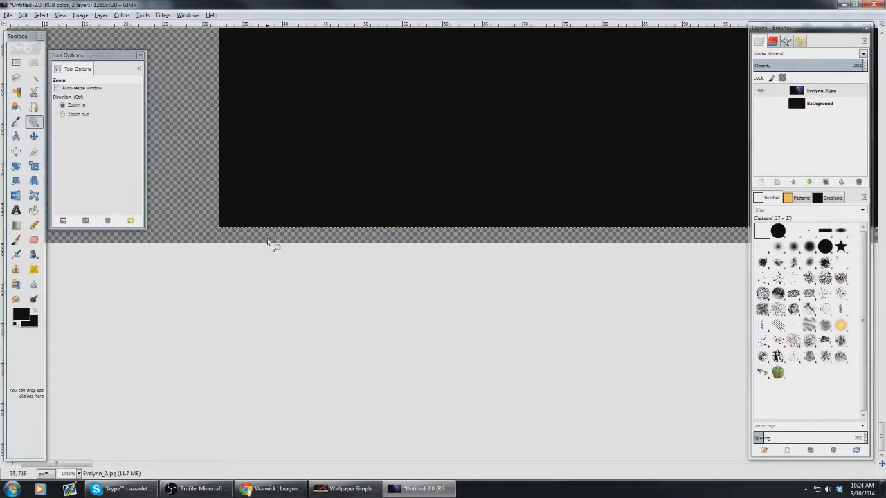
left_click(384, 151, "ctrl")
left_click(384, 156, "ctrl")
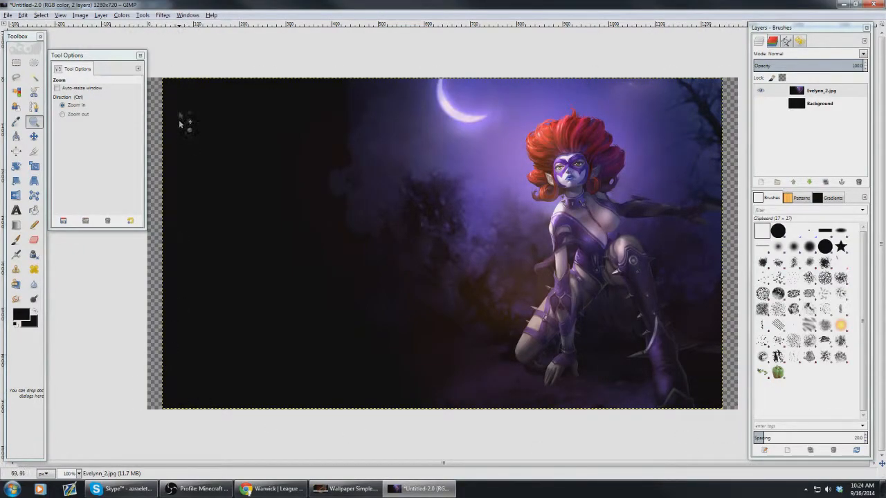
left_click(760, 104)
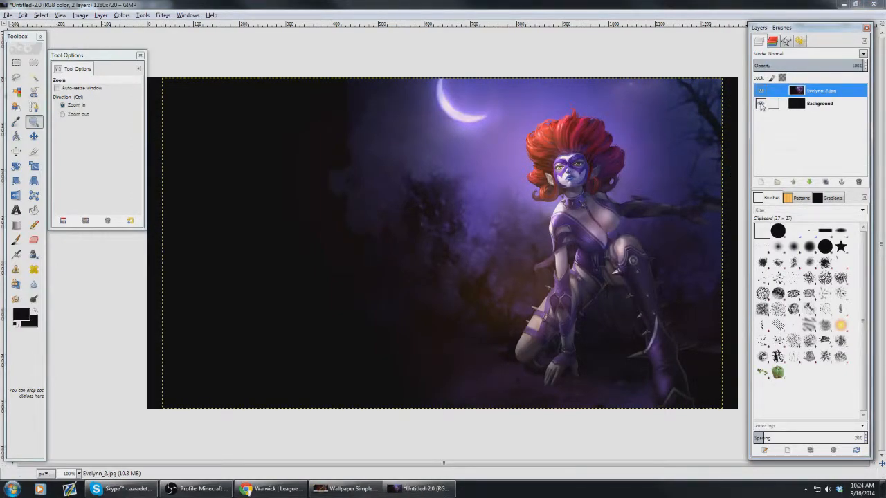
left_click(760, 103)
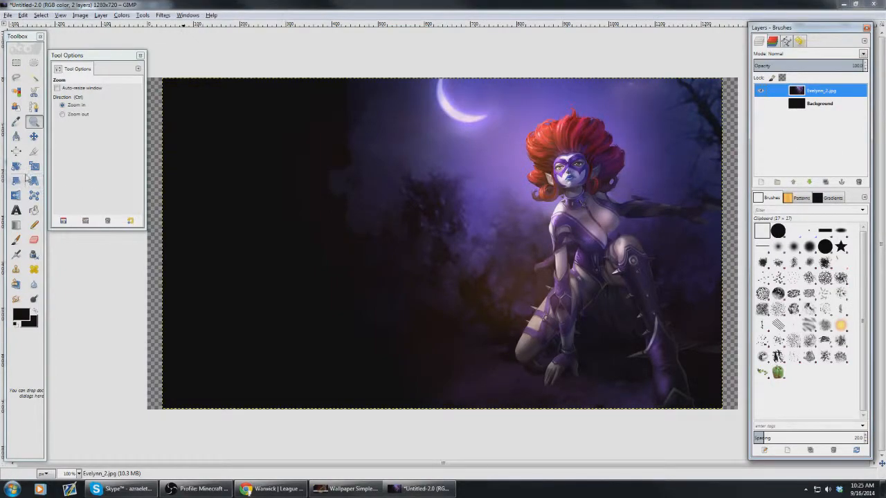
- Scale the Evelynn_2.jpg layer proportionally to a width of 1280 px with Cubic interpolation
left_click(109, 16)
left_click(114, 164)
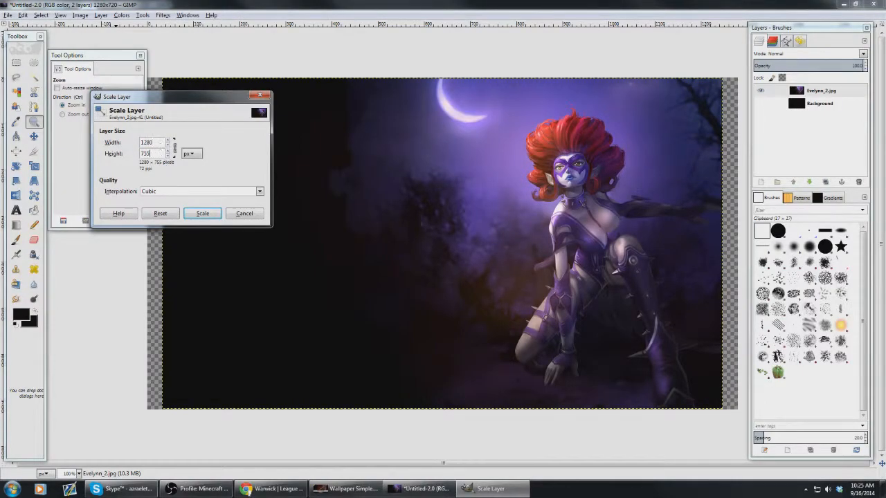
left_click(201, 215)
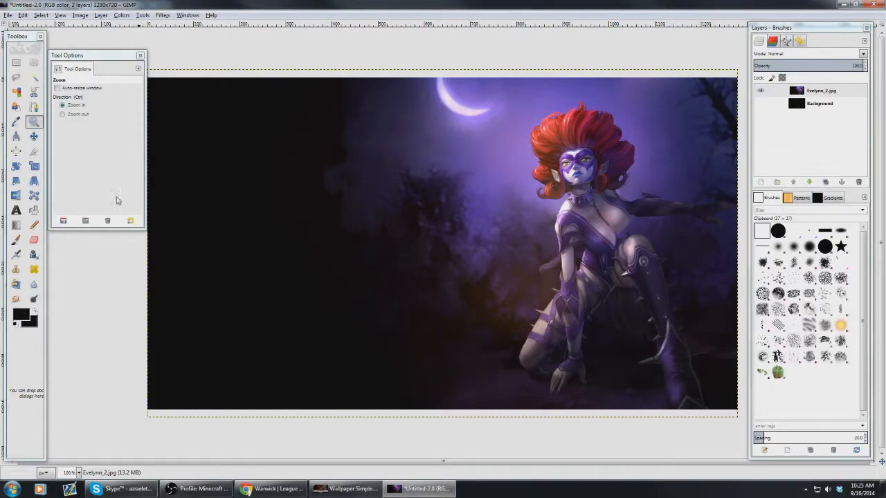
- Nudge the Evelynn_2.jpg layer vertically with the Move tool, up to the canvas's lower limit and back down until its top edge meets the canvas top
left_click(34, 137)
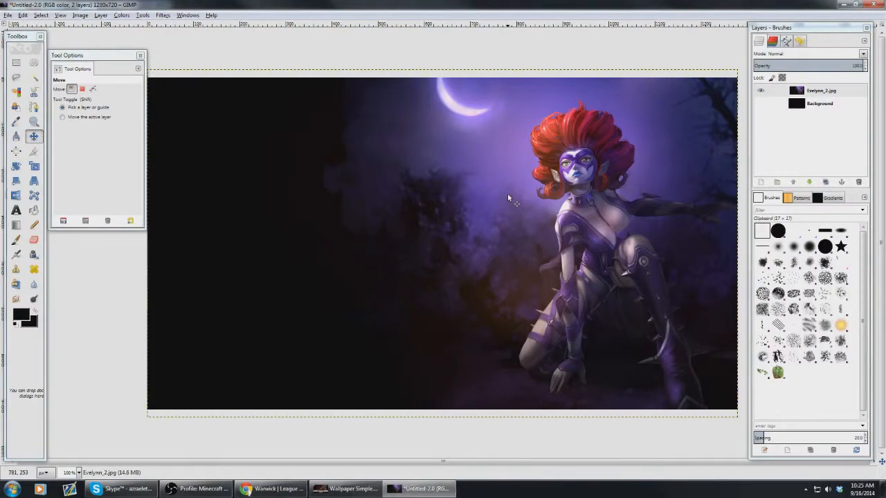
key("Up")
key("Up")
key("Up")
key("Up")
key("Up")
key("Up")
key("Up")
key("Up")
key("Up")
key("Up")
key("Up")
key("Up")
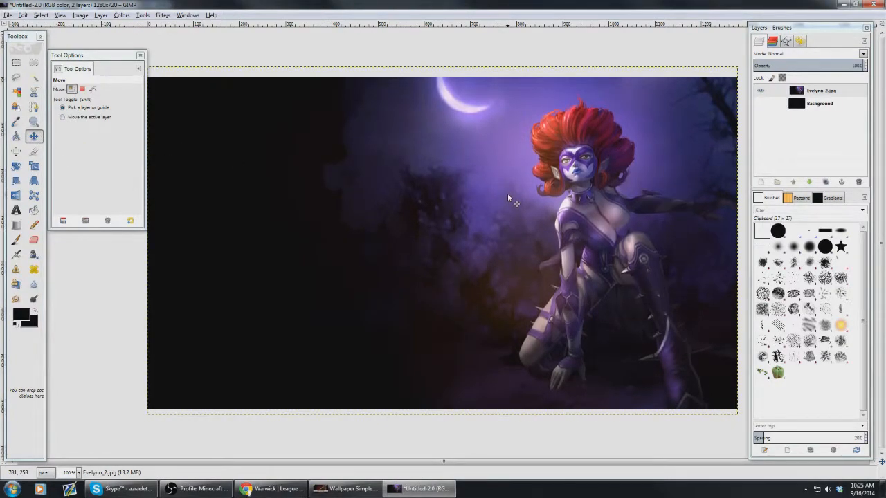
key("Down")
key("Down")
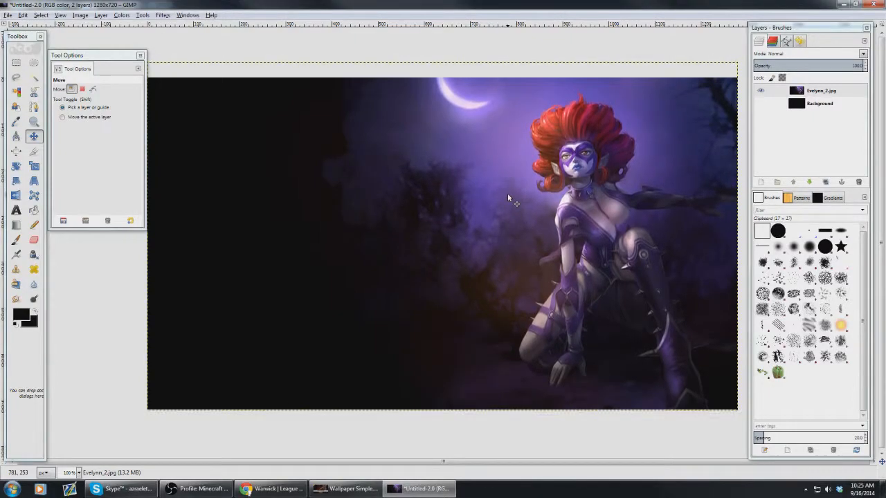
key("Down")
key("Down")
key("Down")
key("Down")
key("Down")
key("Down")
key("Down")
key("Down")
key("Down")
key("Down")
key("Down")
key("Down")
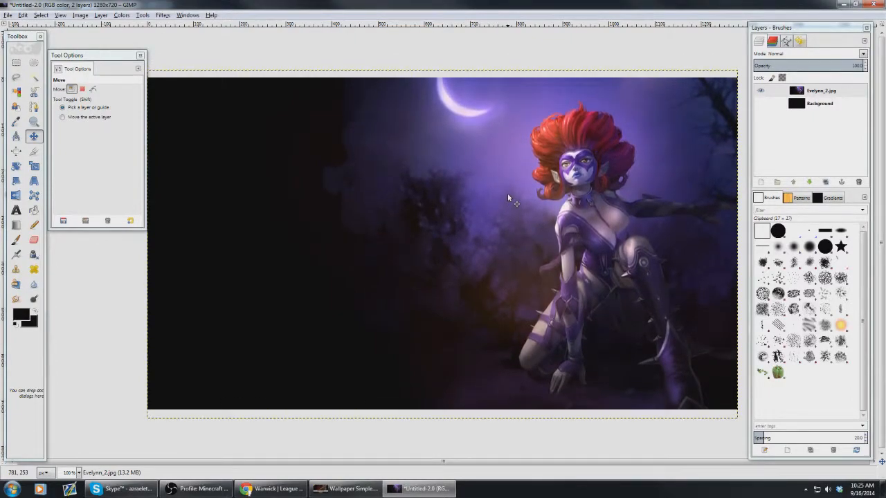
key("Down")
key("Down")
key("Down")
key("Down")
key("Down")
key("Down")
key("Down")
key("Down")
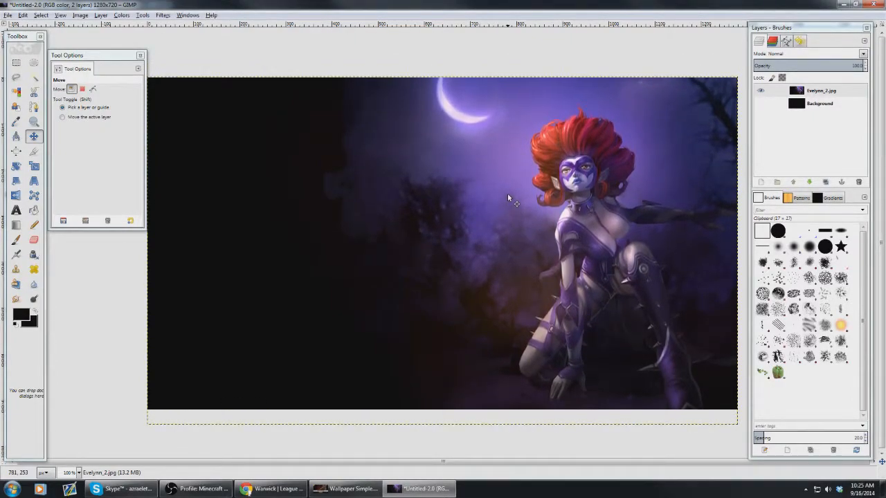
key("Down")
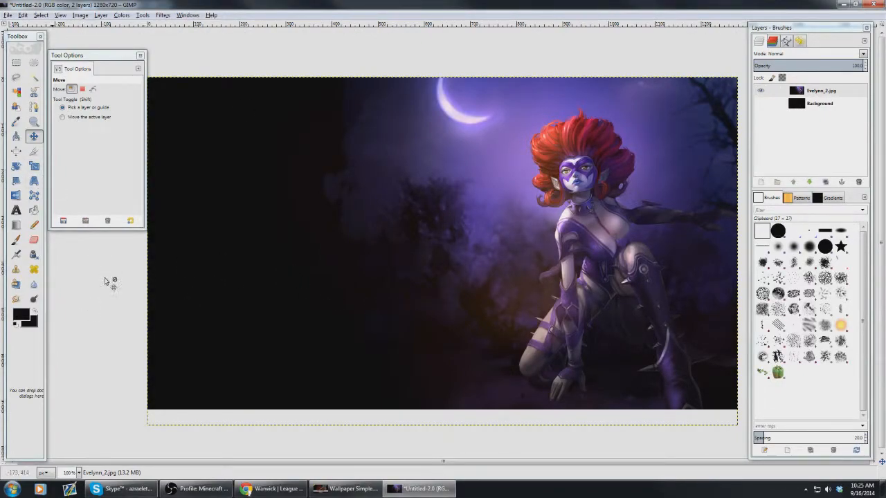
- View the finished Warwick vs Diana thumbnail in Wallpaper Simple.xcf for comparison and return to the untitled Evelynn image
left_click(350, 491)
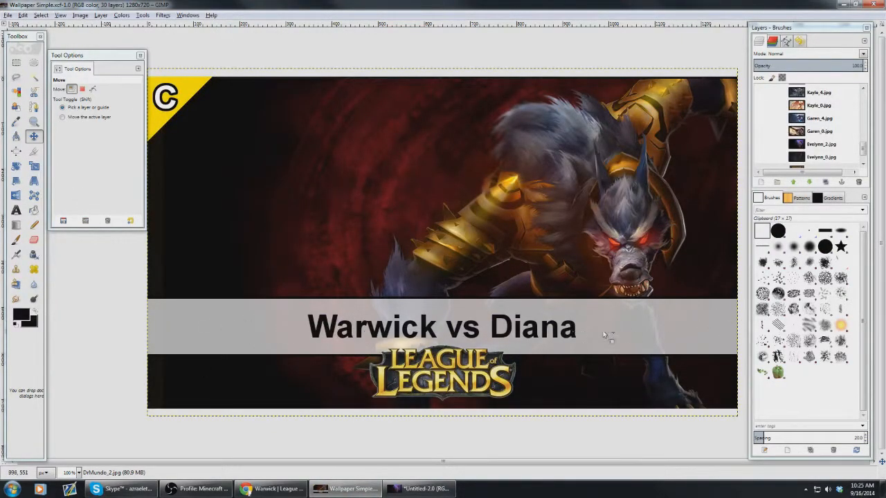
left_click(420, 489)
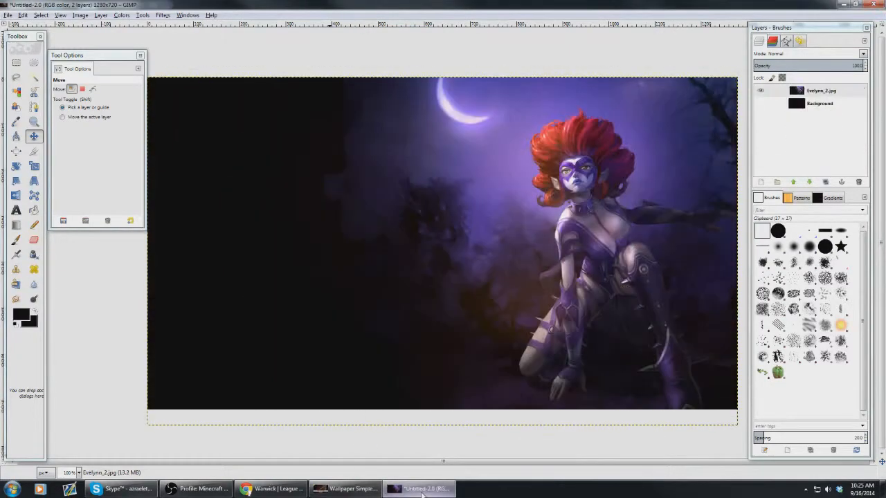
- Create a new white layer 1280 px wide and 120 px high above the Evelynn_2.jpg layer
left_click(100, 16)
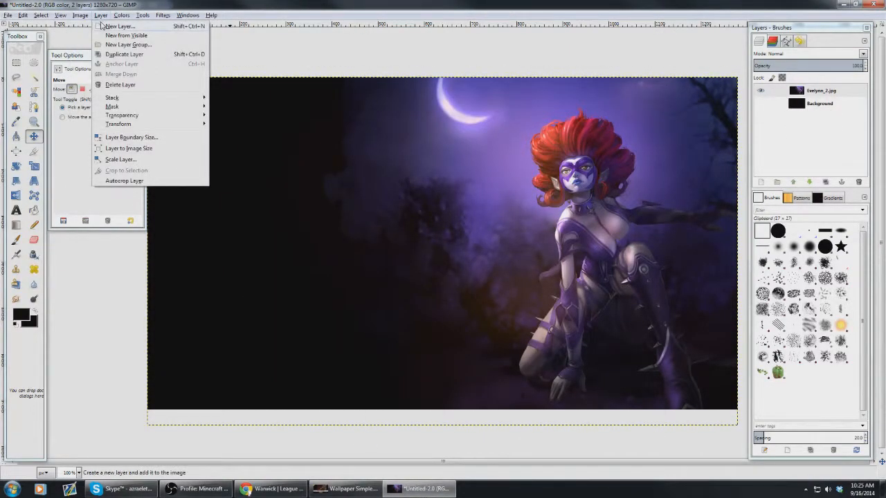
left_click(117, 25)
double_click(166, 171)
type("120")
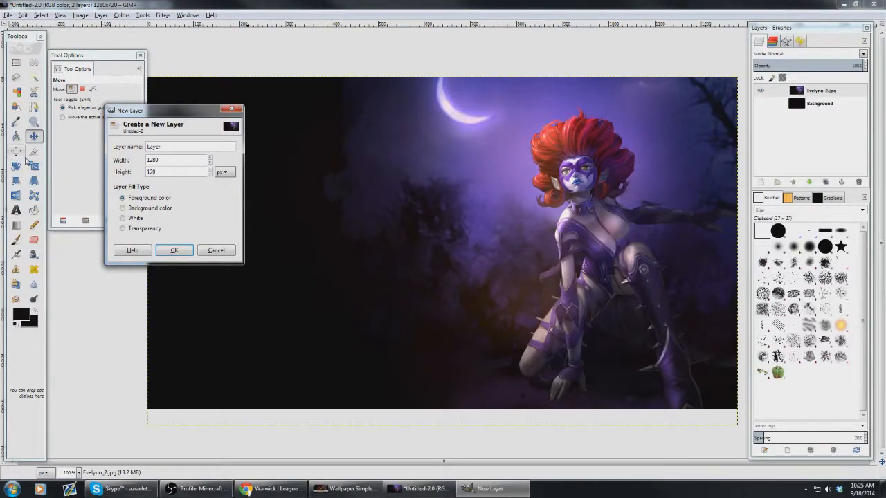
left_click(173, 251)
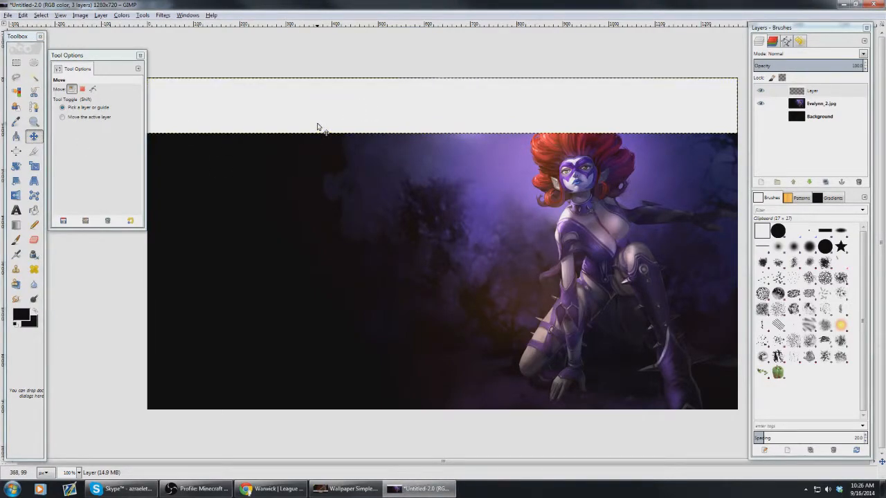
- Nudge the white band layer straight down from the canvas top until it sits below the champion's face
key("Down")
key("Down")
key("Down")
key("Down")
key("Down")
key("Down")
key("Down")
key("Down")
key("Down")
key("Down")
key("Down")
key("Down")
key("Down")
key("Down")
key("Down")
key("Down")
key("Down")
key("Down")
key("Down")
key("Down")
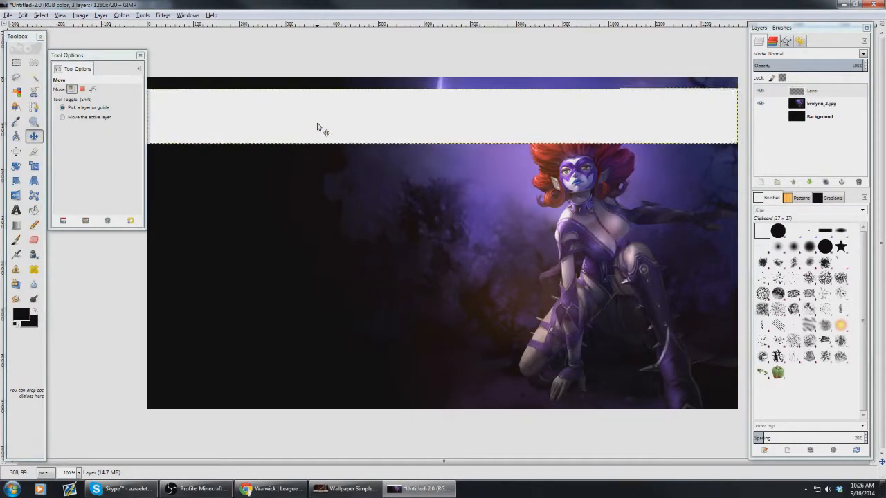
key("Down")
key("Down")
key("Down")
key("Down")
key("Down")
key("Down")
key("Down")
key("Down")
key("Down")
key("Down")
key("Down")
key("Down")
key("Down")
key("Down")
key("Down")
key("Down")
key("Down")
key("Down")
key("Down")
key("Down")
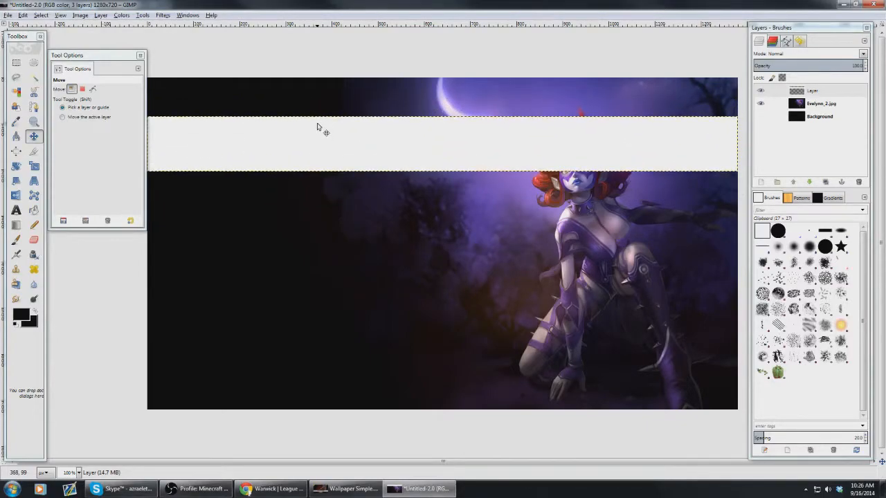
key("Down")
key("Down")
key("Down")
key("Down")
key("Down")
key("Down")
key("Down")
key("Down")
key("Down")
key("Down")
key("Down")
key("Down")
key("Down")
key("Down")
key("Down")
key("Down")
key("Down")
key("Down")
key("Down")
key("Down")
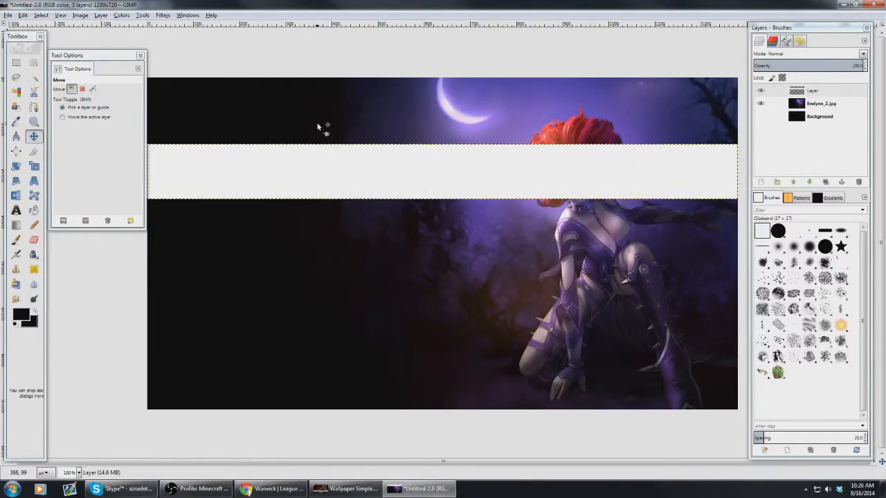
key("Down")
key("Down")
key("Down")
key("Down")
key("Down")
key("Down")
key("Down")
key("Down")
key("Down")
key("Down")
key("Down")
key("Down")
key("Down")
key("Down")
key("Down")
key("Down")
key("Down")
key("Down")
key("Down")
key("Down")
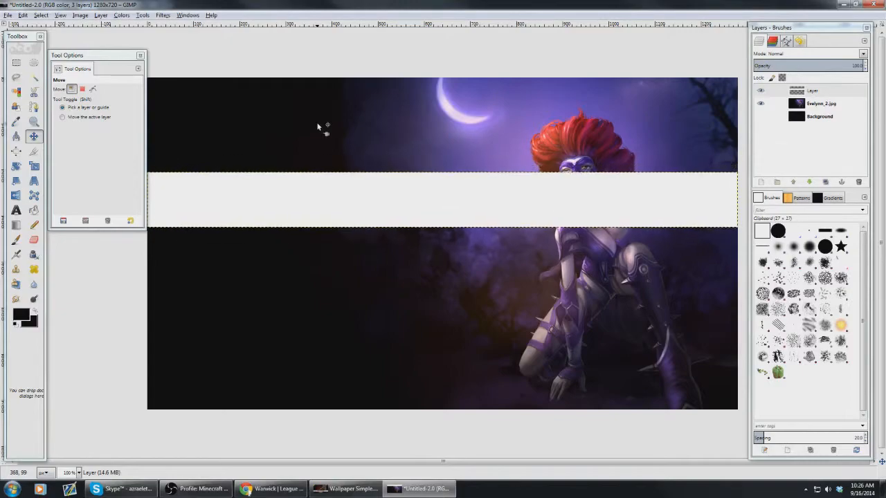
key("Down")
key("Down")
key("Down")
key("Down")
key("Down")
key("Down")
key("Down")
key("Down")
key("Down")
key("Down")
key("Down")
key("Down")
key("Down")
key("Down")
key("Down")
key("Down")
key("Down")
key("Down")
key("Down")
key("Down")
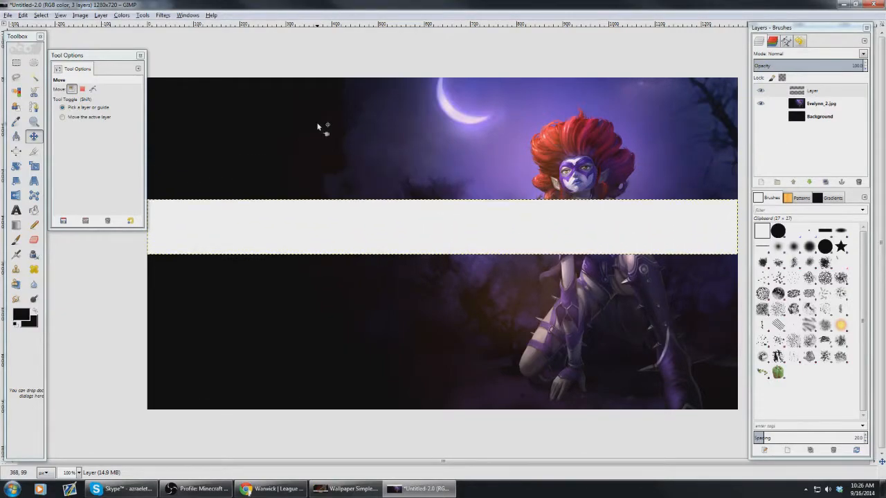
- Nudge the white band layer straight down until it crosses the champion's body just below the raised knee
key("Down")
key("Down")
key("Down")
key("Down")
key("Down")
key("Down")
key("Down")
key("Down")
key("Down")
key("Down")
key("Down")
key("Down")
key("Down")
key("Down")
key("Down")
key("Down")
key("Down")
key("Down")
key("Down")
key("Down")
key("Down")
key("Down")
key("Down")
key("Down")
key("Down")
key("Down")
key("Down")
key("Down")
key("Down")
key("Down")
key("Down")
key("Down")
key("Down")
key("Down")
key("Down")
key("Down")
key("Down")
key("Down")
key("Down")
key("Down")
key("Down")
key("Down")
key("Down")
key("Down")
key("Down")
key("Down")
key("Down")
key("Down")
key("Down")
key("Down")
key("Down")
key("Down")
key("Down")
key("Down")
key("Down")
key("Down")
key("Down")
key("Down")
key("Down")
key("Down")
key("Down")
key("Down")
key("Down")
key("Down")
key("Down")
key("Down")
key("Down")
key("Down")
key("Down")
key("Down")
key("Down")
key("Down")
key("Down")
key("Down")
key("Down")
key("Down")
key("Down")
key("Down")
key("Down")
key("Down")
key("Up")
key("Up")
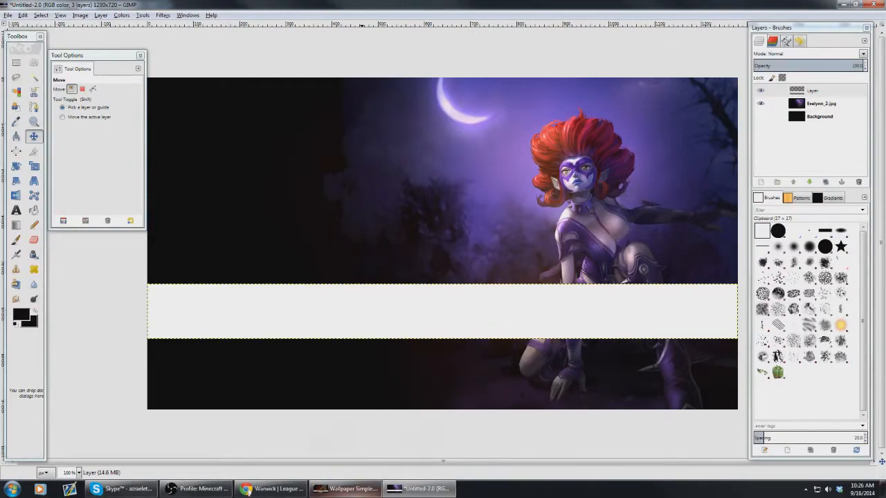
- Compare the band's position with the Warwick vs Diana thumbnail in Wallpaper Simple.xcf and return to the untitled Evelynn image
mouse_move(360, 489)
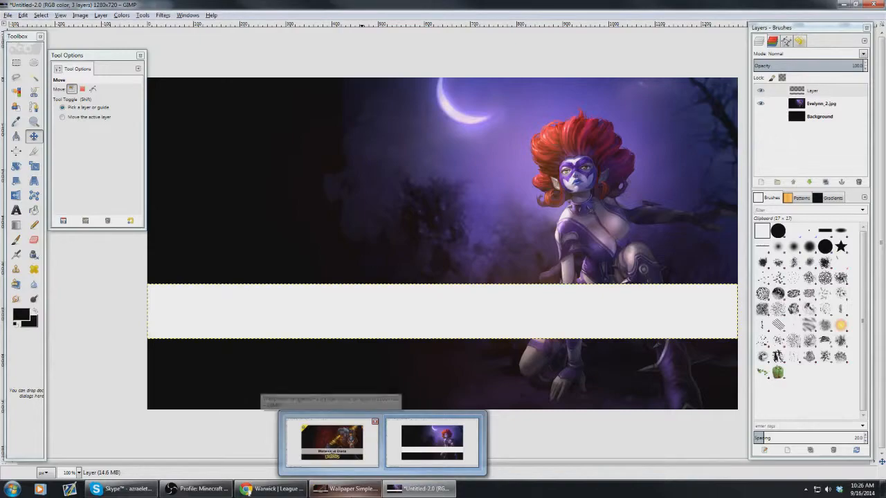
left_click(332, 442)
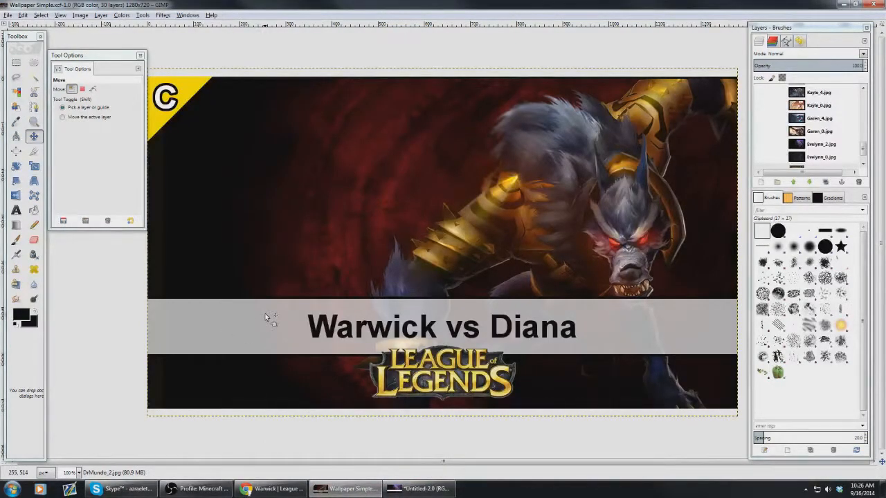
left_click(421, 490)
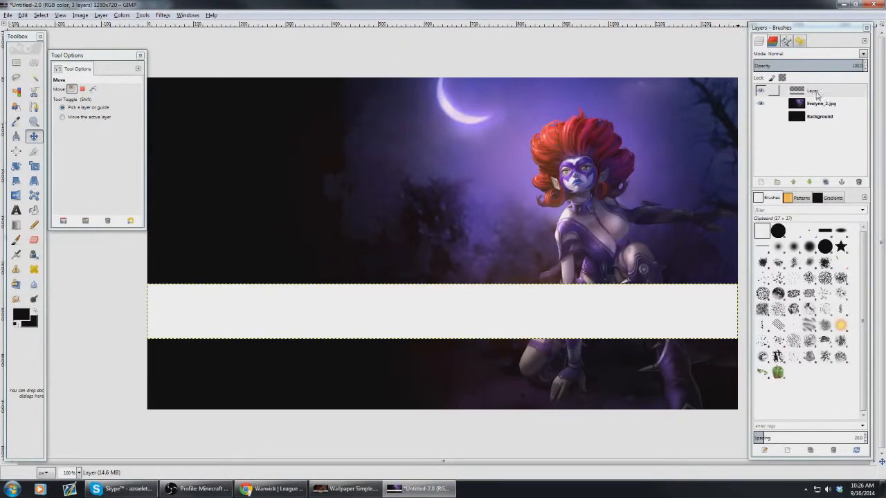
- Lower the white band layer's opacity to about 70 so the artwork shows through
left_click(820, 91)
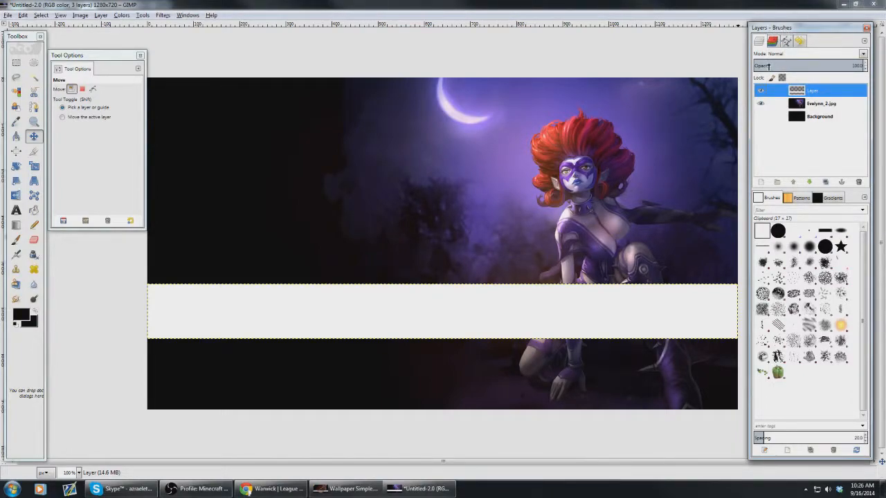
left_click(141, 15)
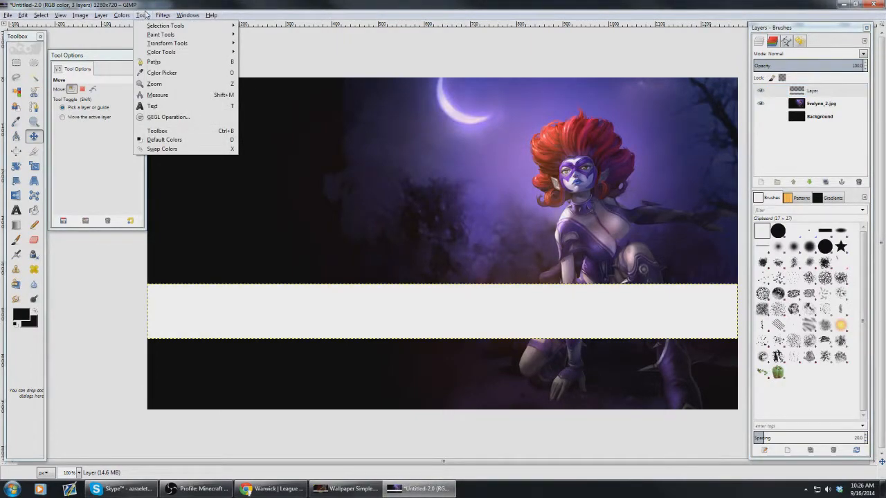
mouse_move(121, 15)
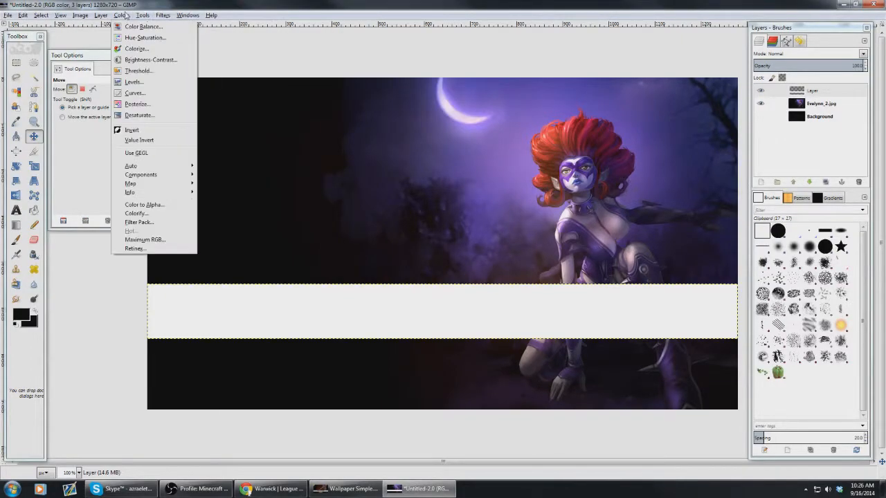
left_click(107, 15)
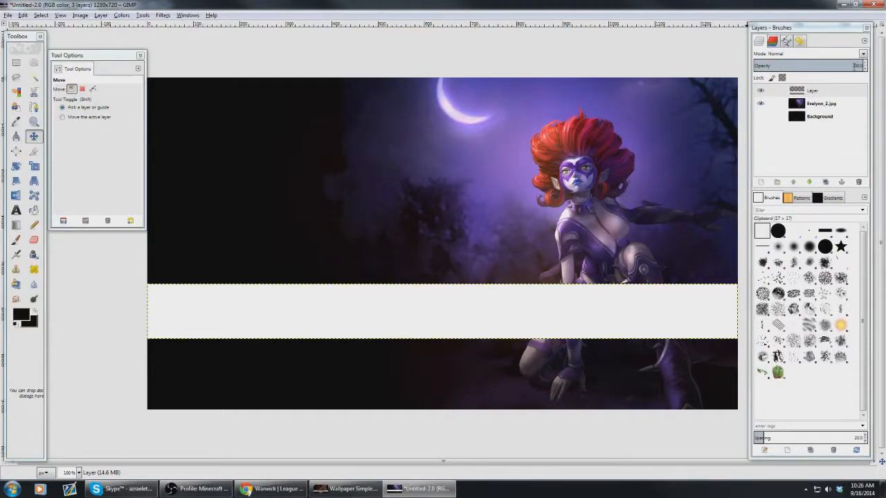
left_click_drag(858, 65, 828, 65)
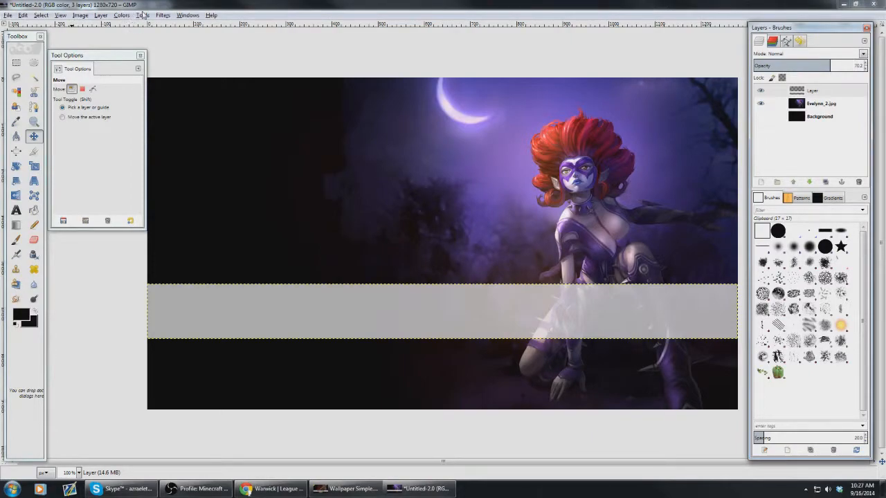
- Try adding a white layer 1280 px wide and 5 px high above the band, and undo it
left_click(100, 15)
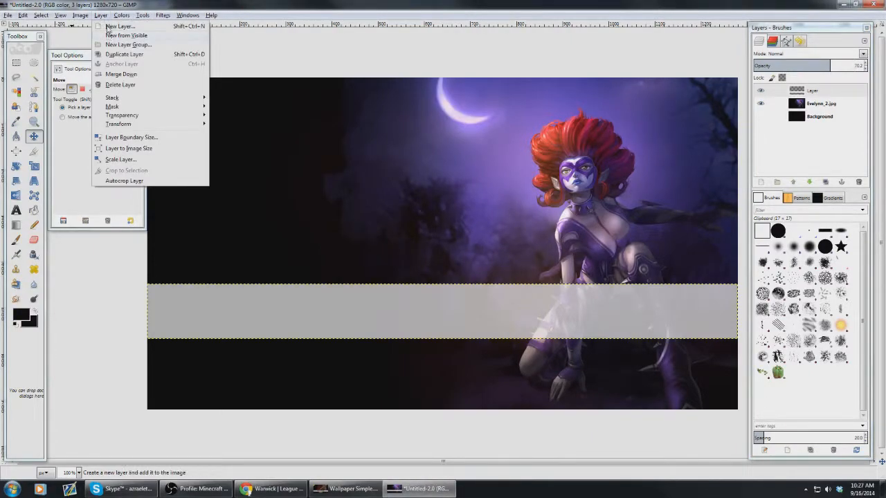
left_click(108, 27)
double_click(170, 184)
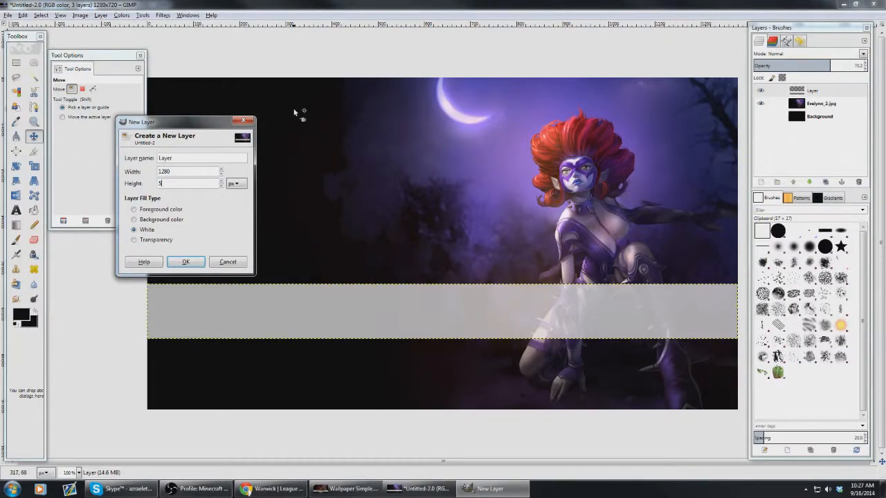
left_click(178, 263)
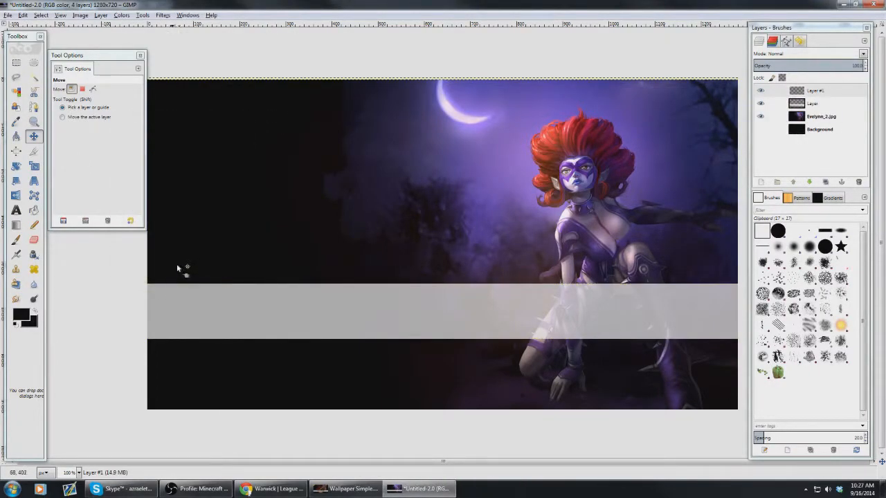
key("ctrl+z")
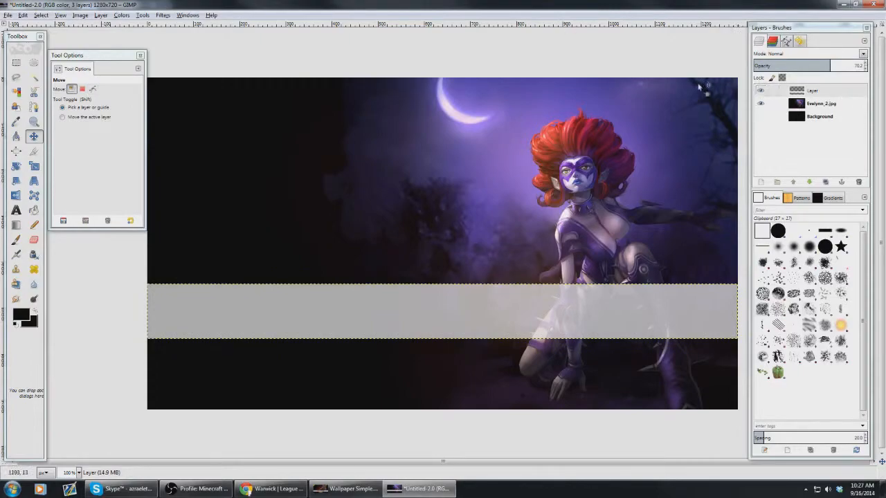
- Create a new layer 1280 px wide and 5 px high, filled with the black foreground color, above the band
left_click(121, 15)
left_click(114, 24)
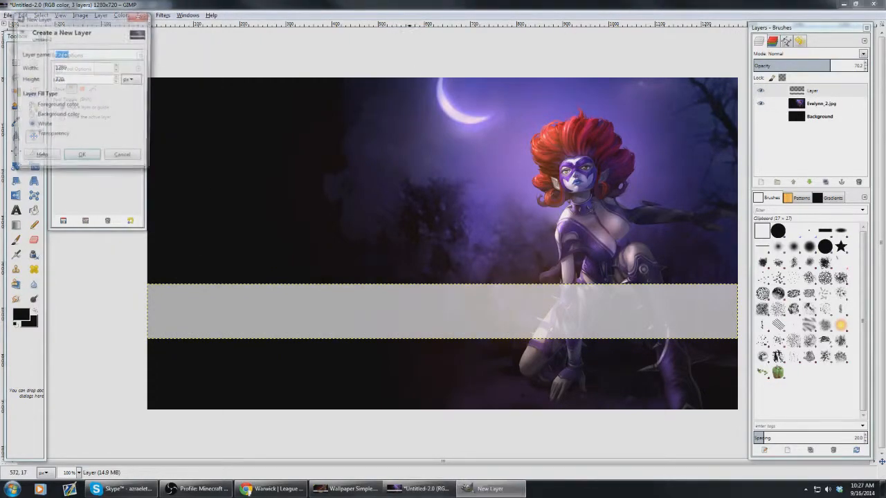
left_click(76, 82)
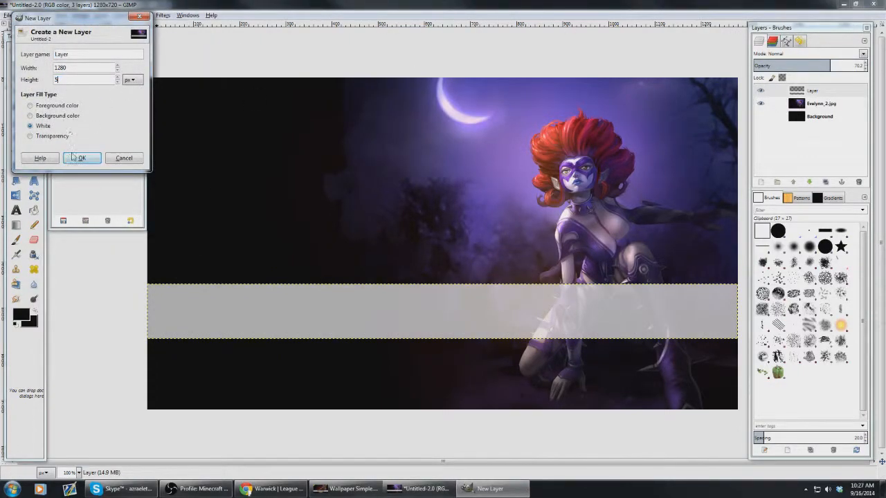
left_click(53, 106)
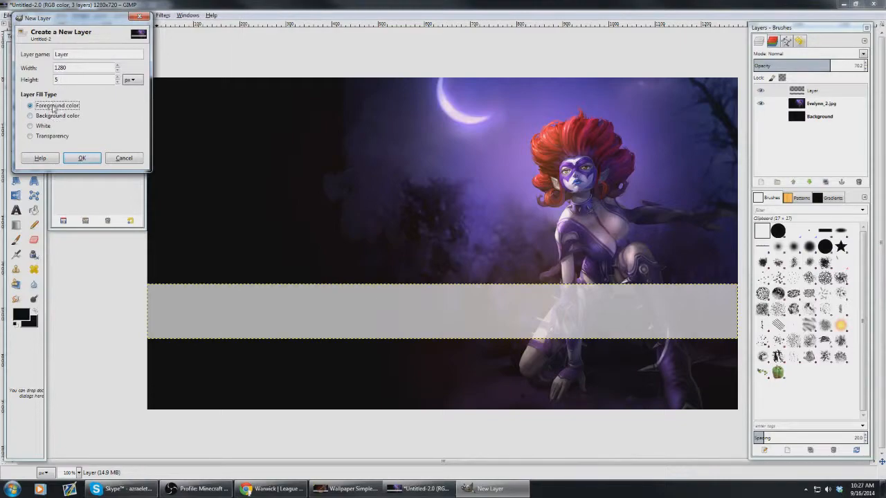
left_click(80, 158)
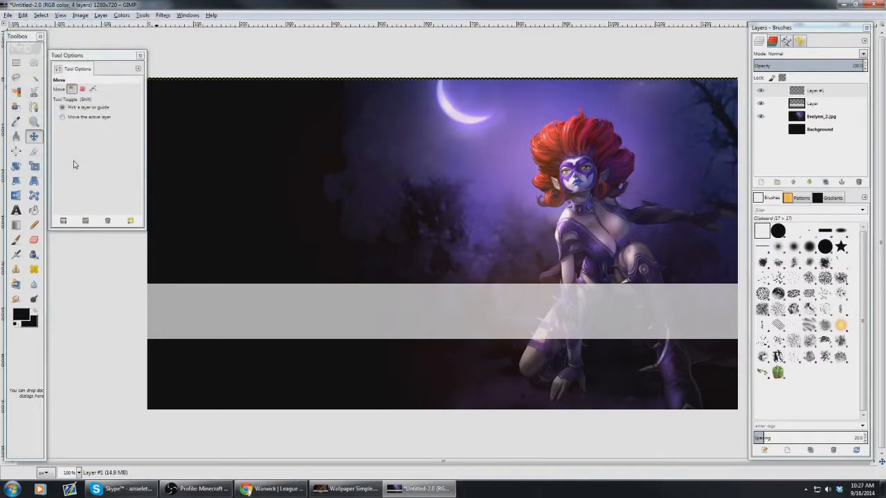
- Hide the Evelynn_2.jpg layer and make the thin black strip layer active
left_click(760, 119)
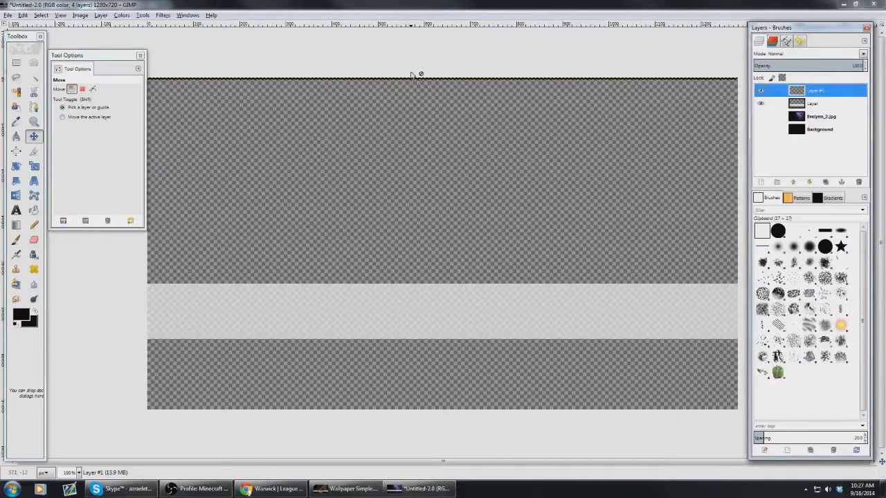
key("Down")
key("Down")
key("Down")
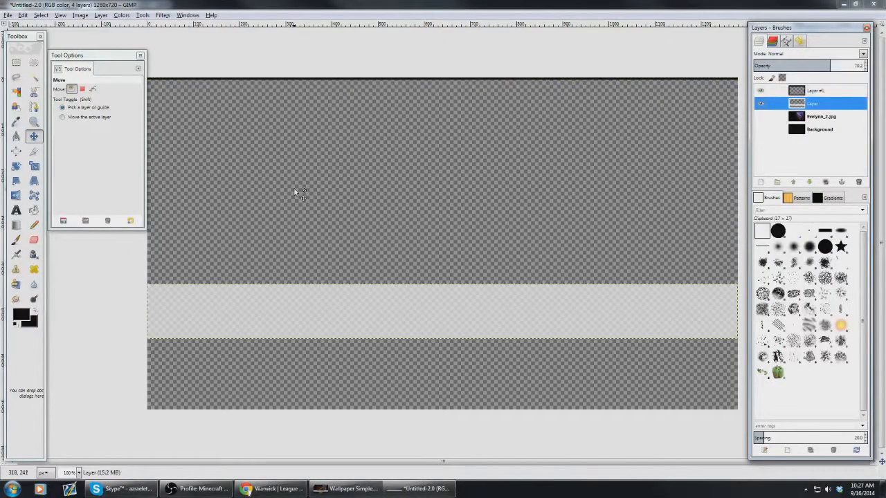
key("Up")
key("Up")
key("Up")
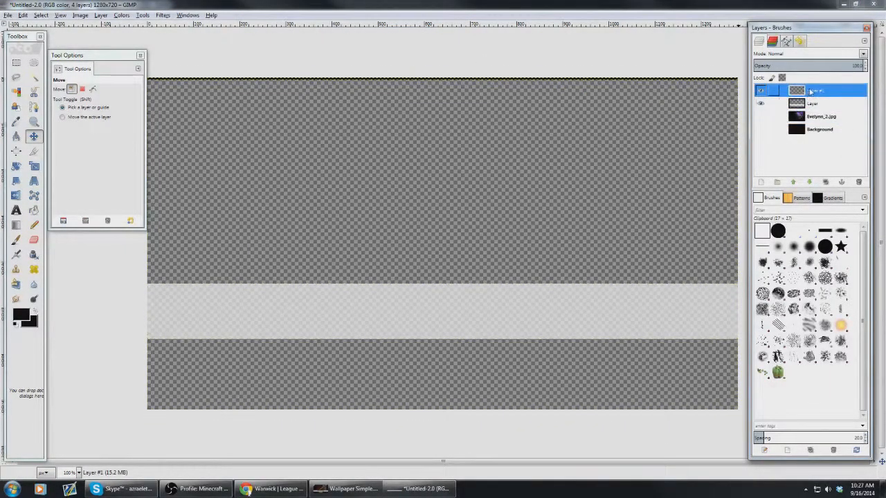
- Move the thin black strip layer straight down from the canvas's top edge until it sits along the white band's upper edge
left_click(252, 81)
key("Down")
key("Down")
key("Down")
key("Down")
key("Down")
key("Down")
key("Down")
key("Down")
key("Down")
key("Down")
key("Down")
key("Down")
key("Down")
key("Down")
key("Down")
key("Down")
key("Down")
key("Down")
key("Down")
key("Down")
key("Down")
key("Down")
key("Down")
key("Down")
key("Down")
key("Down")
key("Down")
key("Down")
key("Down")
key("Down")
key("Down")
key("Down")
key("Down")
key("Down")
key("Down")
key("Down")
key("Down")
key("Down")
key("Down")
key("Down")
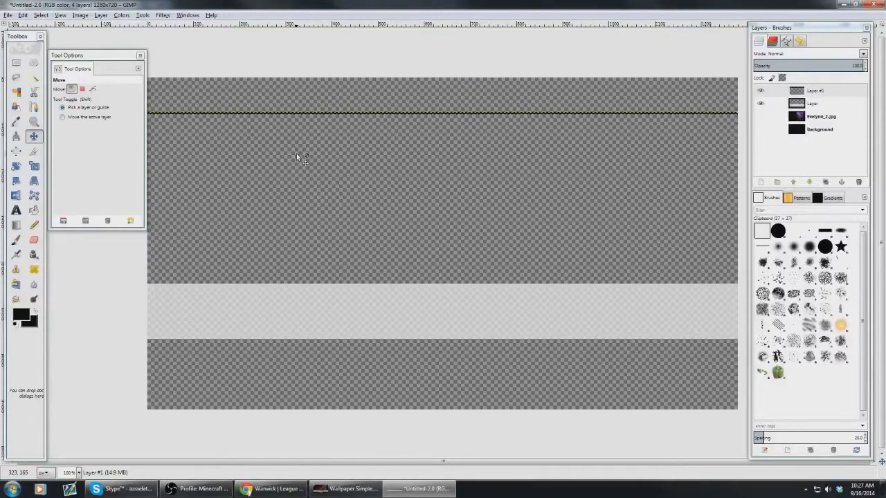
key("Down")
key("Down")
key("Down")
key("Down")
key("Down")
key("Down")
key("Down")
key("Down")
key("Down")
key("Down")
key("Down")
key("Down")
key("Down")
key("Down")
key("Down")
key("Down")
key("Down")
key("Down")
key("Down")
key("Down")
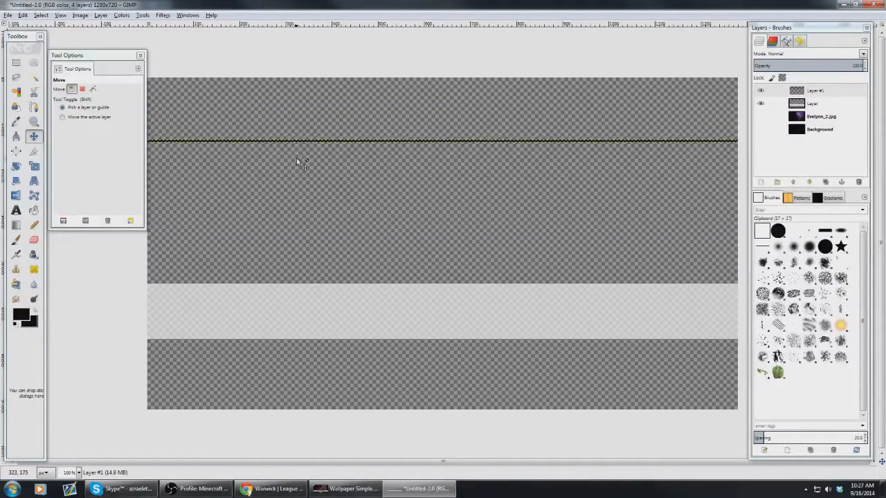
key("Down")
key("Down")
key("Down")
key("Down")
key("Down")
key("Down")
key("Down")
key("Down")
key("Down")
key("Down")
key("Down")
key("Down")
key("Down")
key("Down")
key("Down")
key("Down")
key("Down")
key("Down")
key("Down")
key("Down")
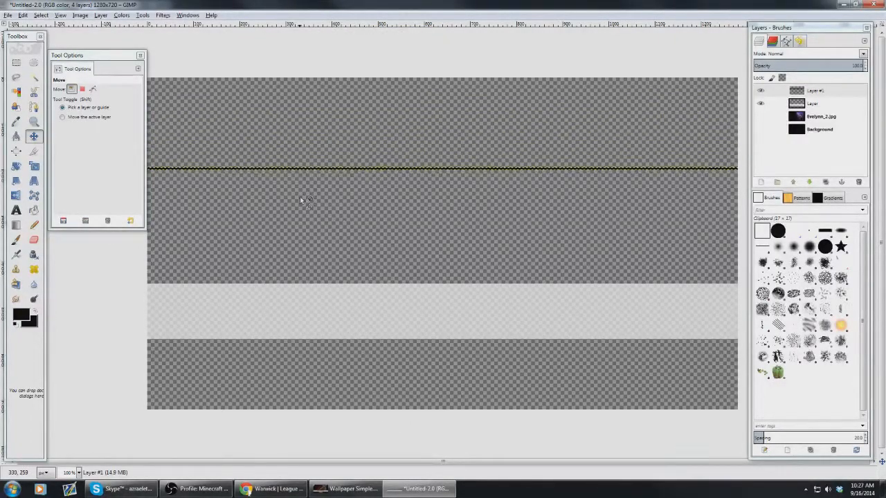
key("Down")
key("Down")
key("Down")
key("Down")
key("Down")
key("Down")
key("Down")
key("Down")
key("Down")
key("Down")
key("Down")
key("Down")
key("Down")
key("Down")
key("Down")
key("Down")
key("Down")
key("Down")
key("Down")
key("Down")
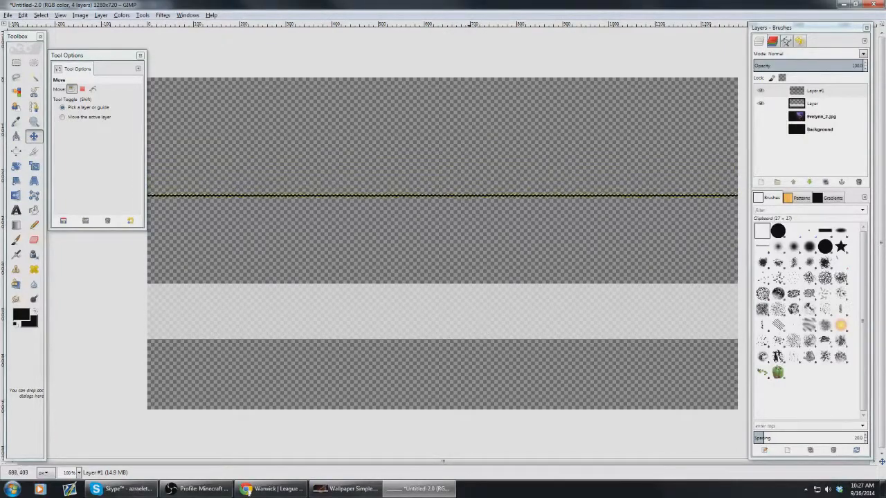
key("Down")
key("Down")
key("Down")
key("Down")
key("Down")
key("Down")
key("Down")
key("Down")
key("Down")
key("Down")
key("Down")
key("Down")
key("Down")
key("Down")
key("Down")
key("Down")
key("Down")
key("Down")
key("Down")
key("Down")
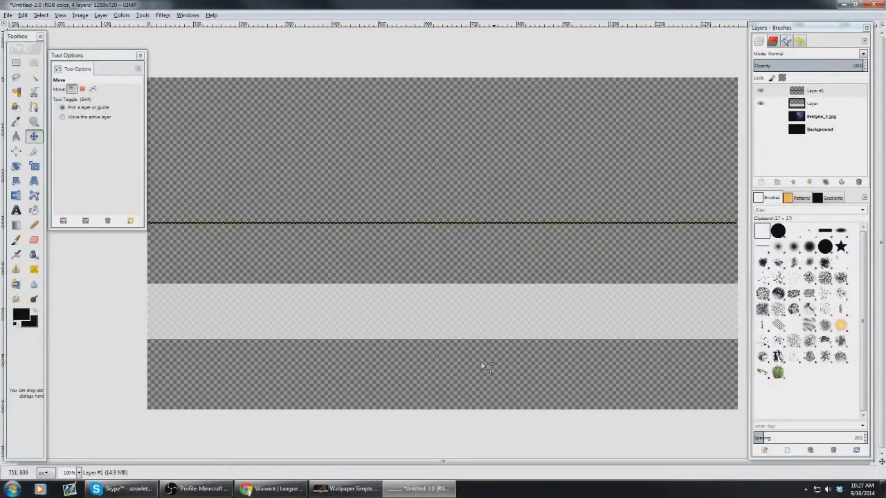
key("Down")
key("Down")
key("Down")
key("Down")
key("Down")
key("Down")
key("Down")
key("Down")
key("Down")
key("Down")
key("Down")
key("Down")
key("Down")
key("Down")
key("Down")
key("Down")
key("Down")
key("Down")
key("Down")
key("Down")
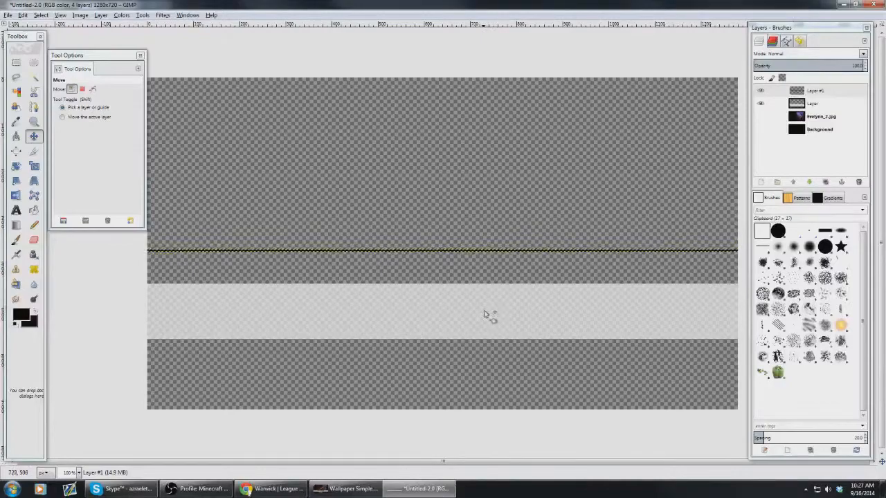
key("Down")
key("Down")
key("Down")
key("Down")
key("Down")
key("Down")
key("Down")
key("Down")
key("Down")
key("Down")
key("Down")
key("Down")
key("Down")
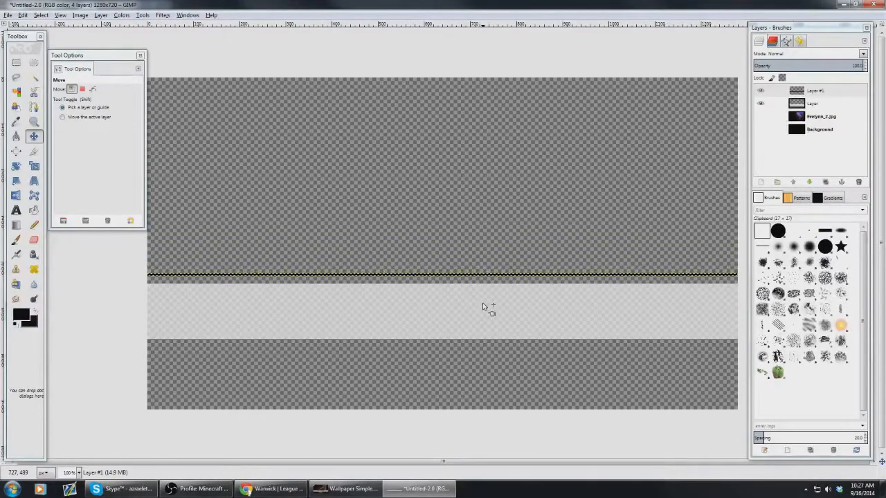
key("Down")
key("Down")
key("Down")
key("Down")
key("Down")
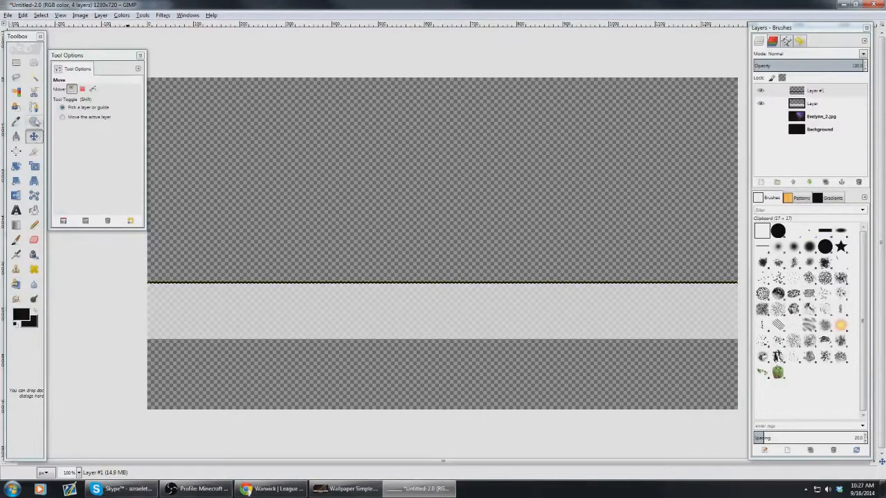
- Duplicate the thin black strip layer that sits along the white band's upper edge
left_click(34, 122)
left_click_drag(207, 283, 61, 305)
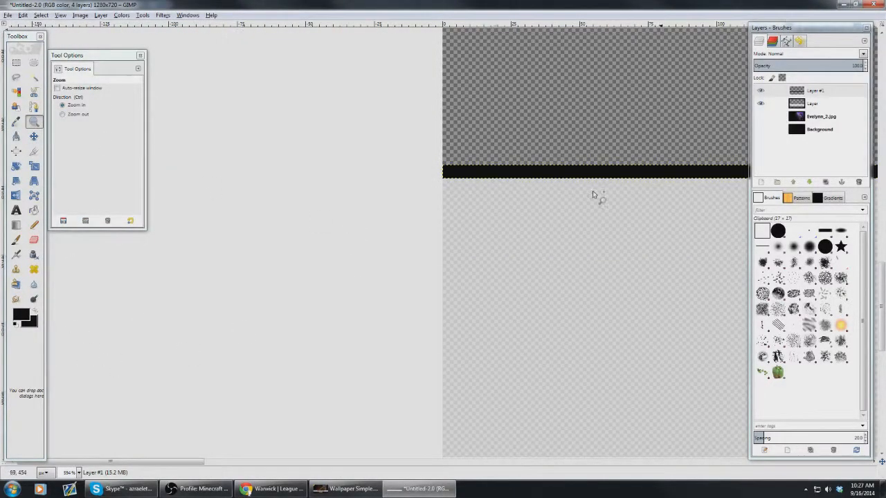
left_click(34, 136)
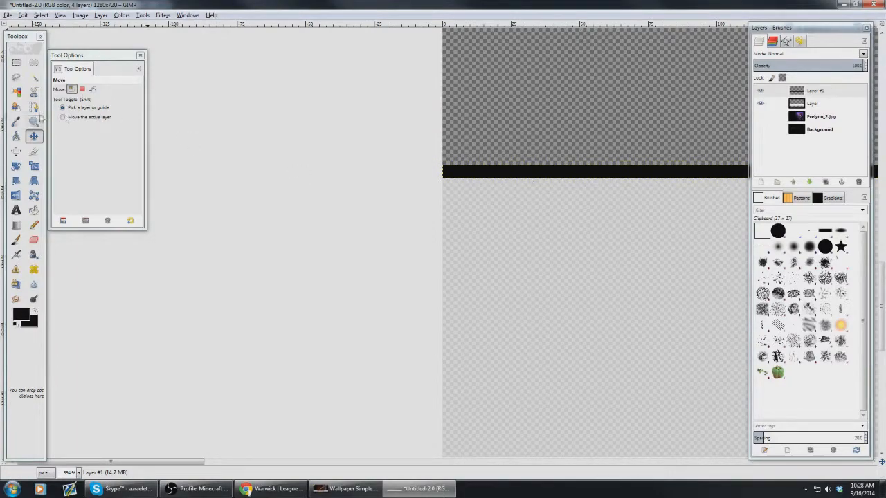
left_click(771, 91)
right_click(772, 91)
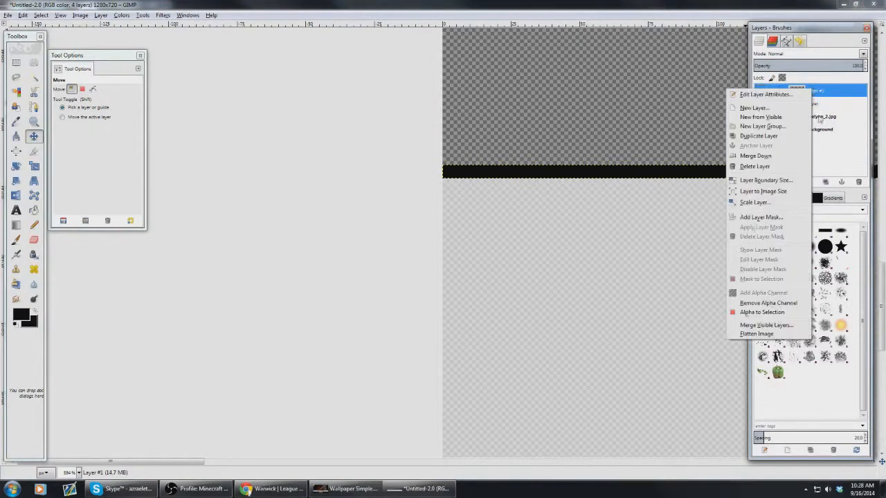
left_click(749, 137)
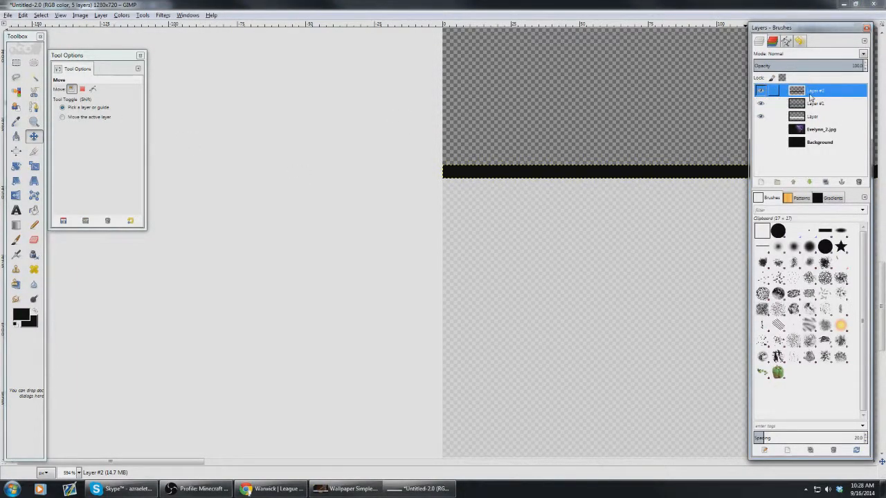
- Move the duplicated black strip straight down until it sits directly against the white band's lower edge
left_click(520, 174)
left_click_drag(520, 175, 531, 229)
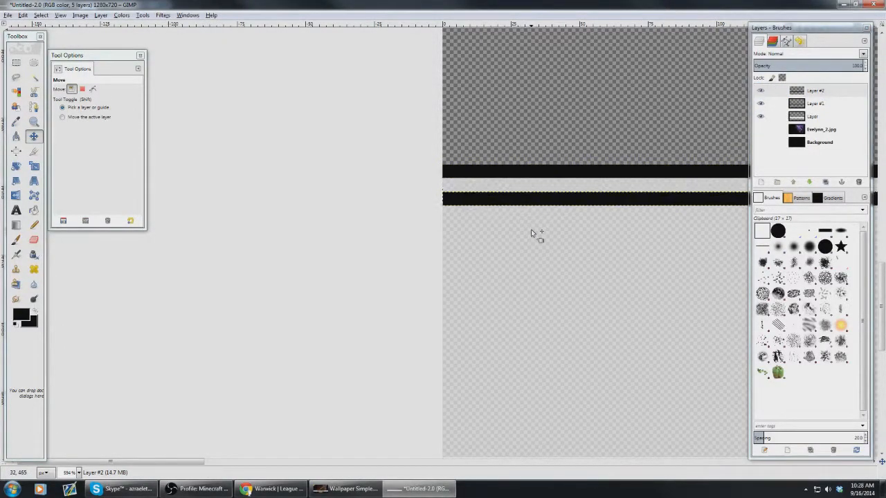
scroll(532, 238, "down", 3)
key("Down")
key("Down")
key("Down")
key("Down")
key("Down")
key("Down")
key("Down")
key("Down")
key("Down")
key("Down")
key("Down")
key("Down")
key("Down")
key("Down")
key("Down")
key("Down")
key("Down")
key("Down")
key("Down")
key("Down")
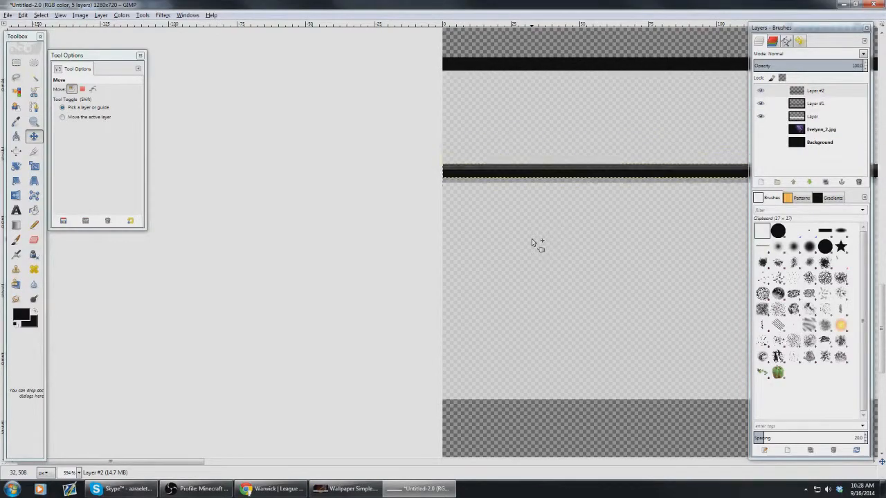
key("Down")
key("Down")
key("Down")
key("Down")
key("Down")
key("Down")
key("Down")
key("Down")
key("Down")
key("Down")
key("Down")
key("Down")
key("Down")
key("Down")
key("Down")
key("Down")
key("Down")
key("Down")
key("Down")
key("Down")
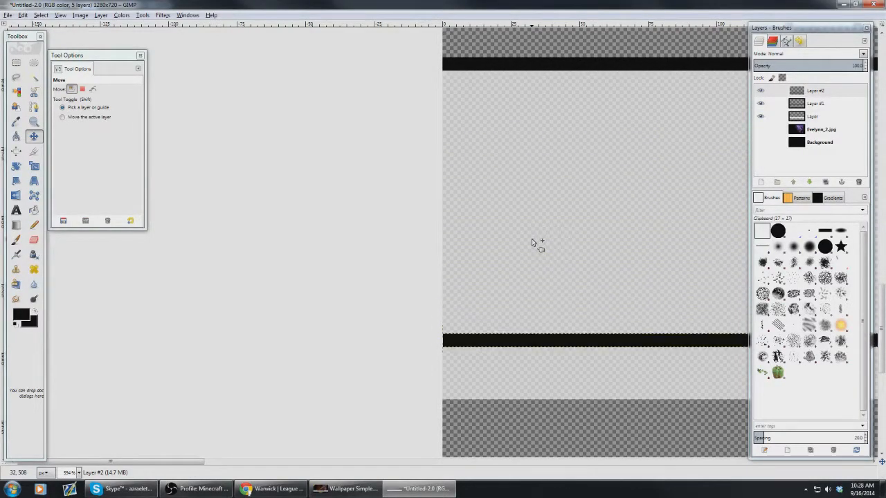
key("Down")
key("Down")
key("Up")
key("Up")
key("Up")
key("Up")
key("Up")
key("Up")
key("Up")
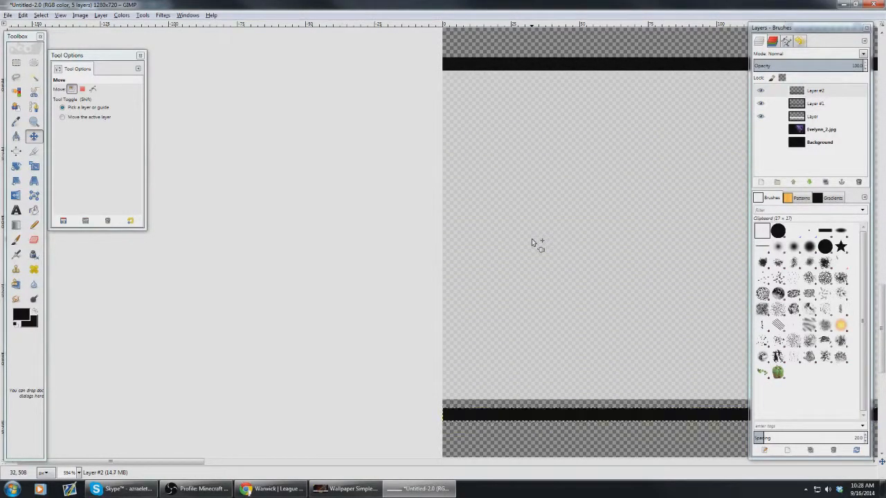
key("Down")
key("Up")
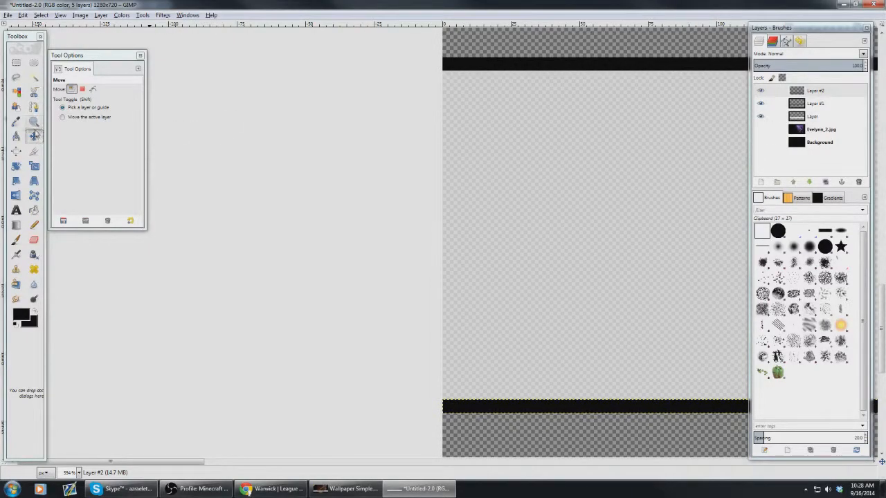
- Bring the whole canvas back into view and make the Evelynn_2.jpg layer visible
left_click(34, 122)
scroll(724, 198, "down", 19)
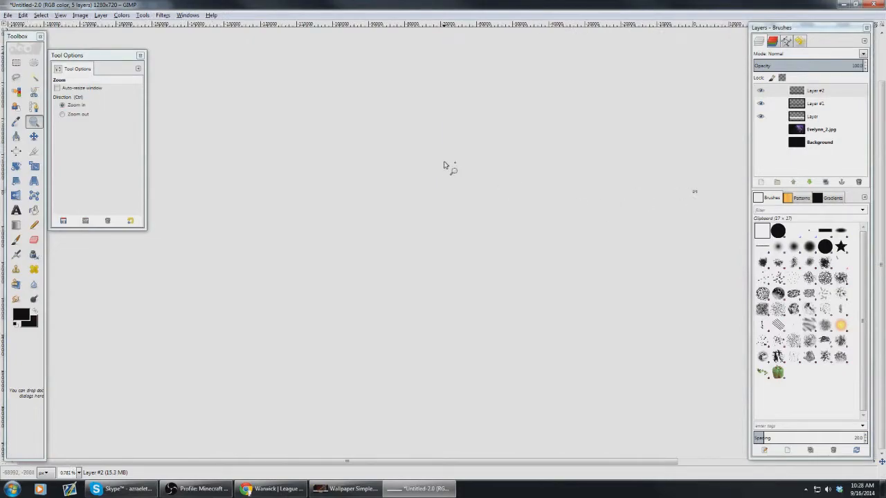
left_click_drag(688, 184, 711, 207)
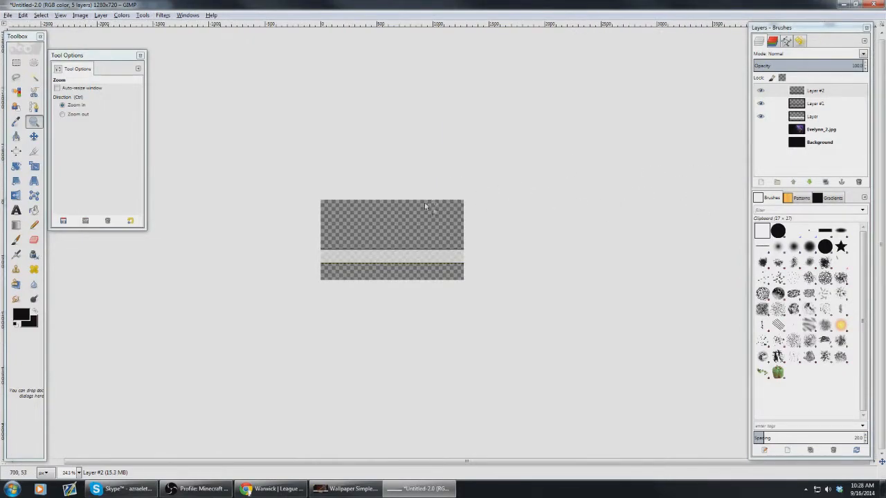
left_click_drag(312, 181, 487, 303)
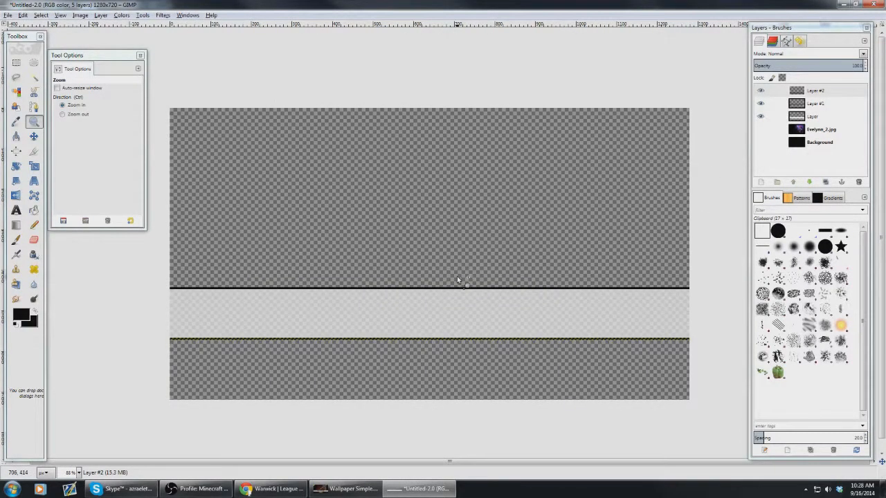
left_click(406, 271)
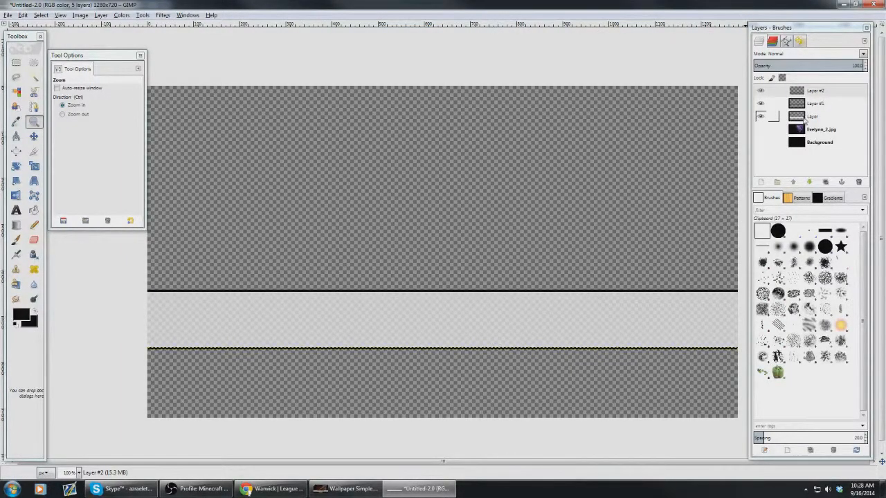
left_click(760, 129)
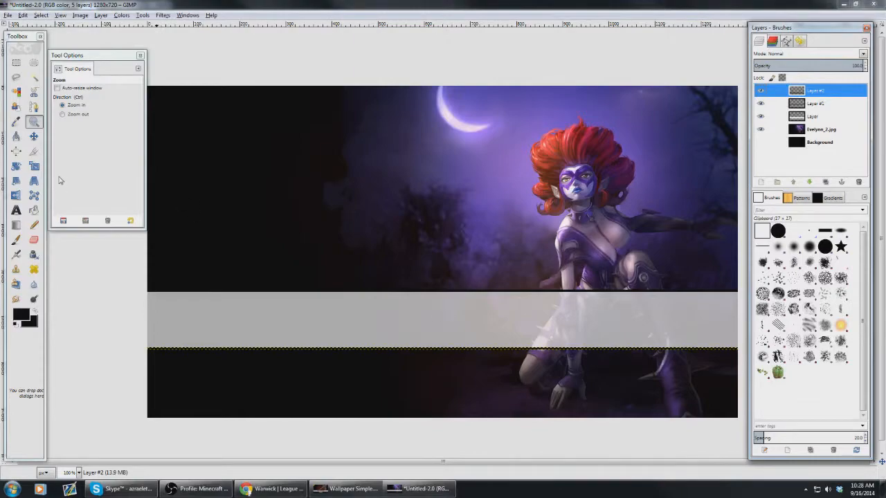
- Add the text "Evelynn Jungle" in a text box about 553 × 83 px on the white band, and check the champion name in Chrome
left_click(16, 209)
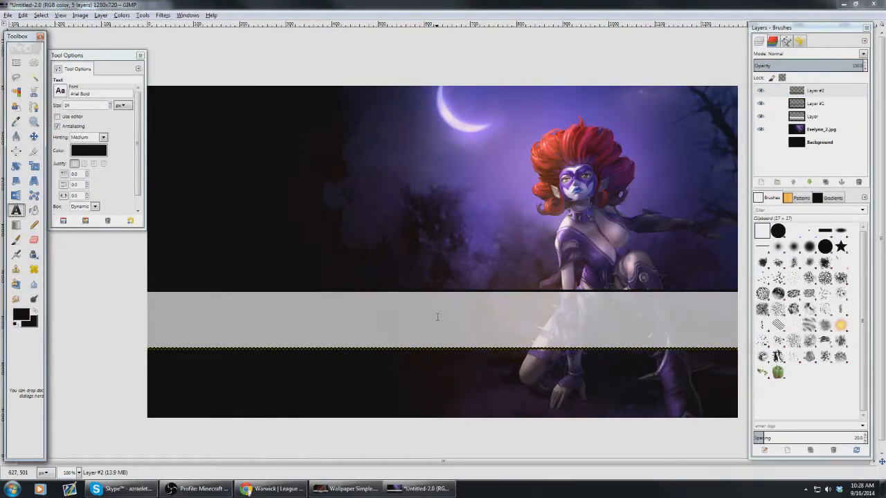
left_click(434, 314)
left_click_drag(327, 299, 582, 339)
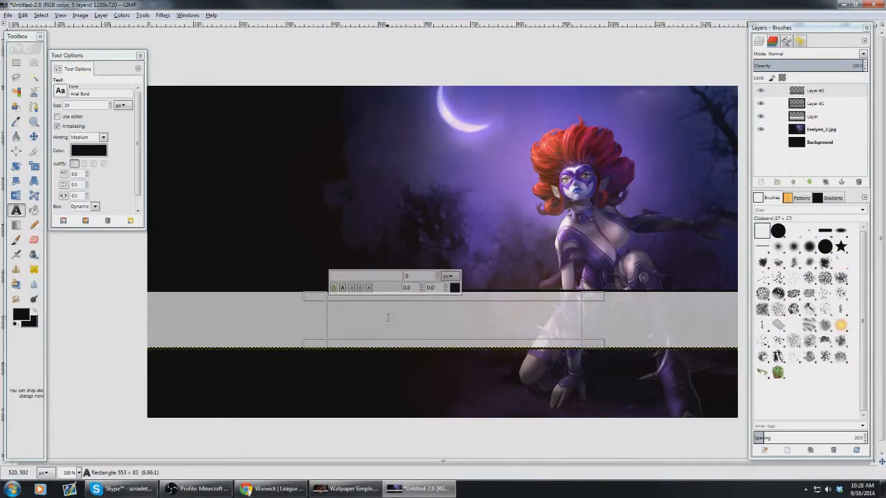
type("Evelyn Jungle")
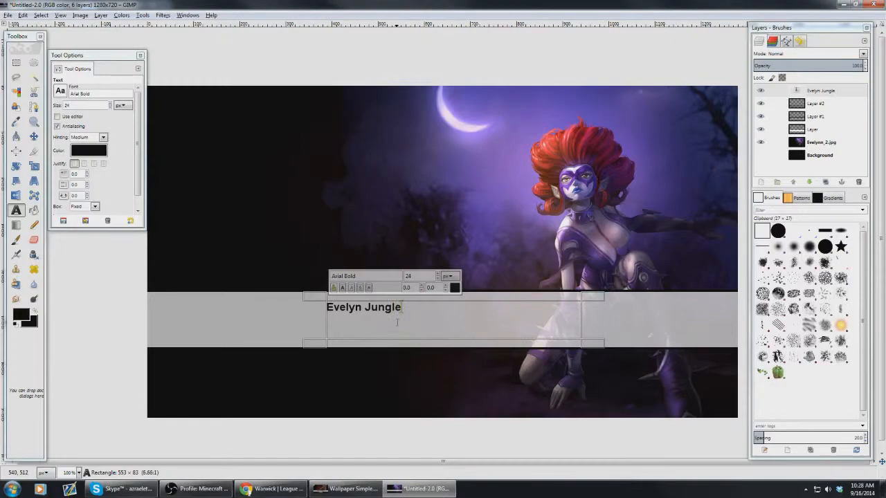
left_click(367, 308)
type("n")
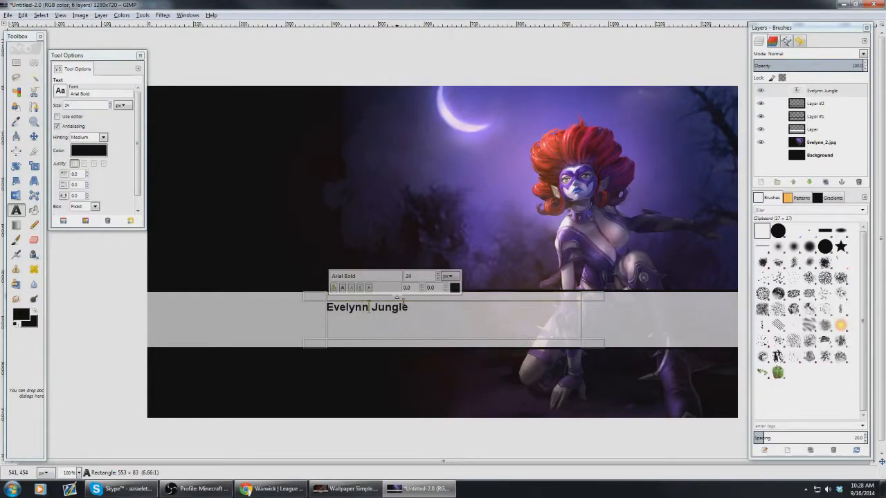
left_click(248, 490)
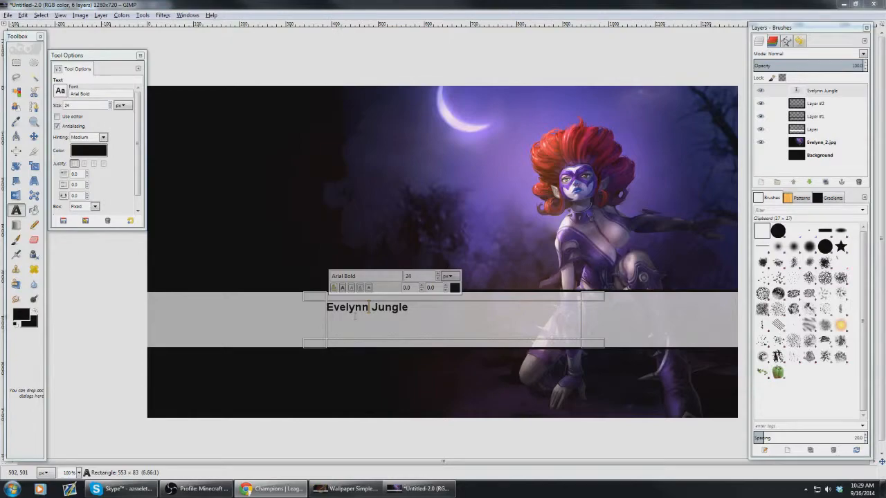
- Set the font size of the whole "Evelynn Jungle" text to 70 px
left_click(436, 316)
left_click_drag(327, 308, 421, 308)
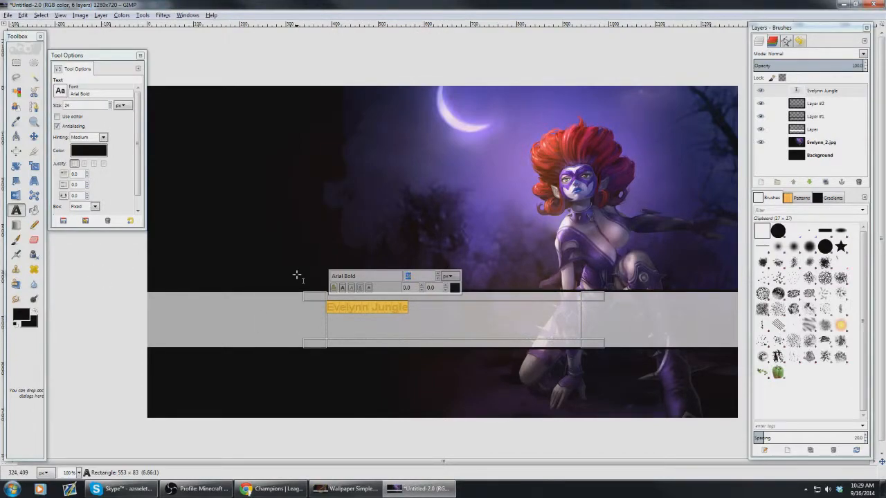
type("70")
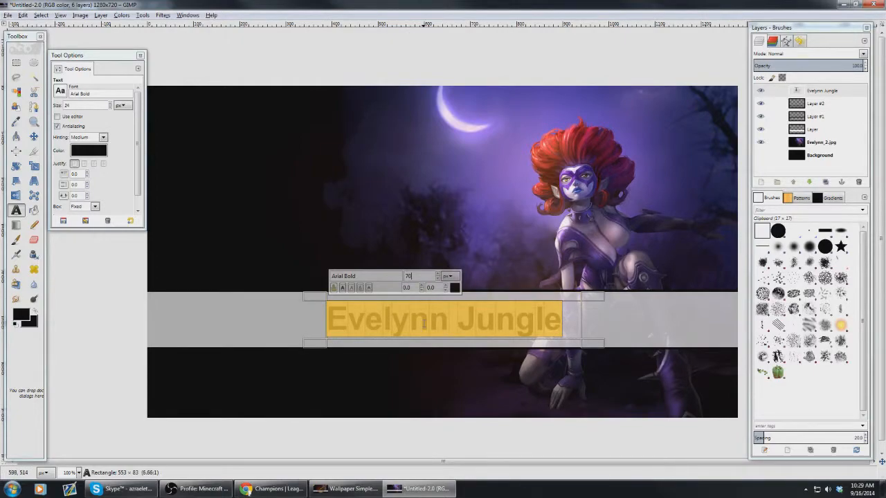
left_click(544, 318)
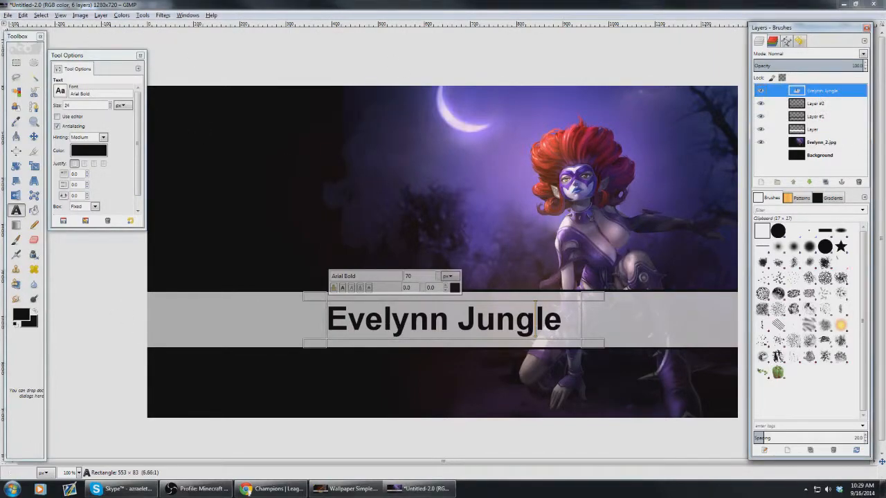
- Create a selection from the text layer's alpha and crop the layer to that selection
left_click(103, 15)
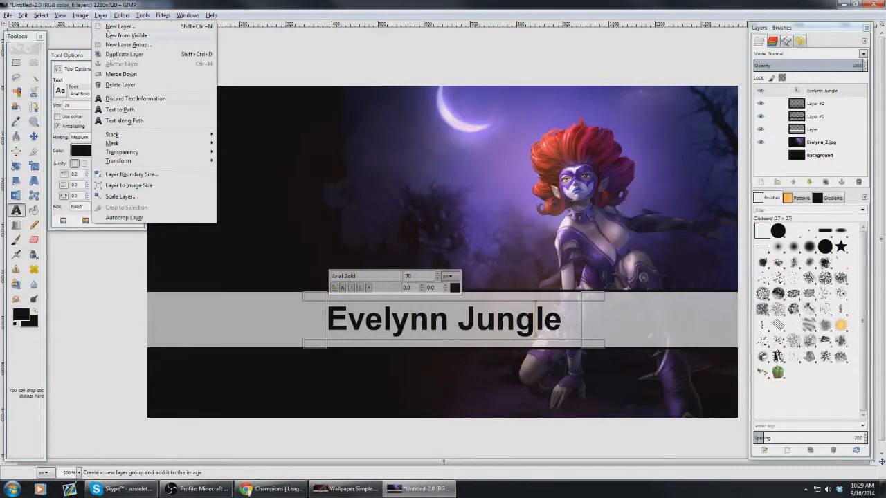
mouse_move(118, 156)
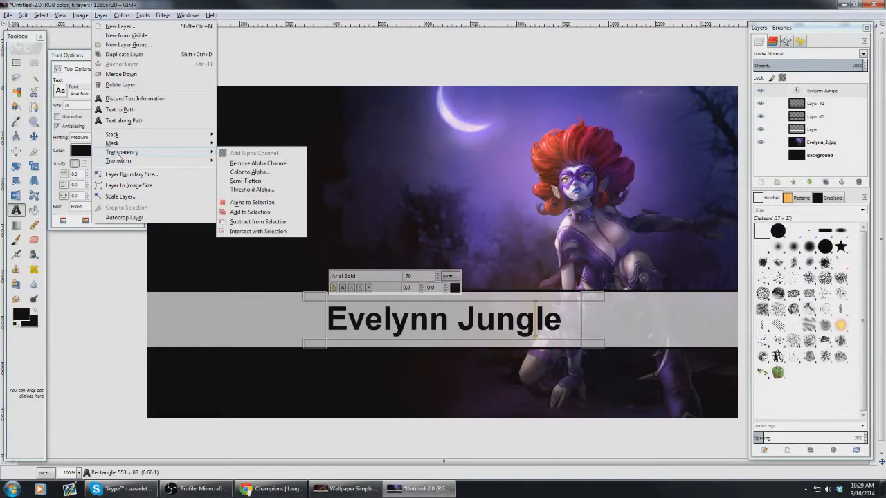
left_click(243, 202)
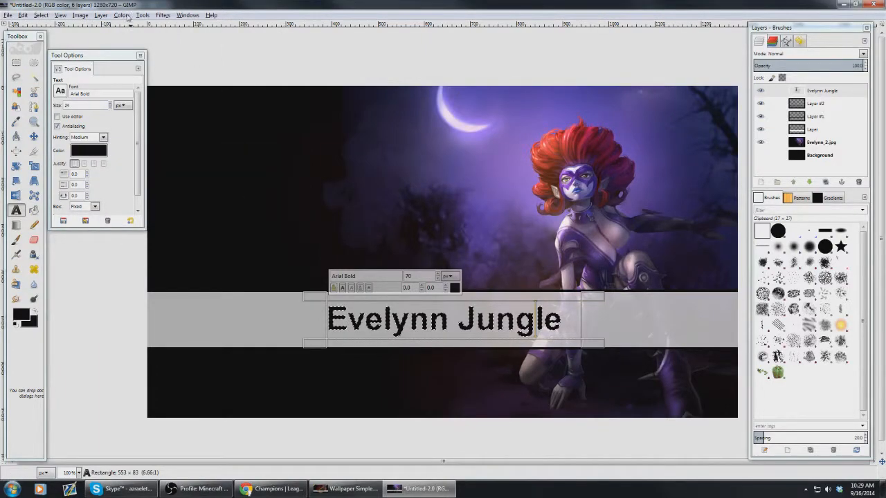
left_click(101, 15)
left_click(139, 209)
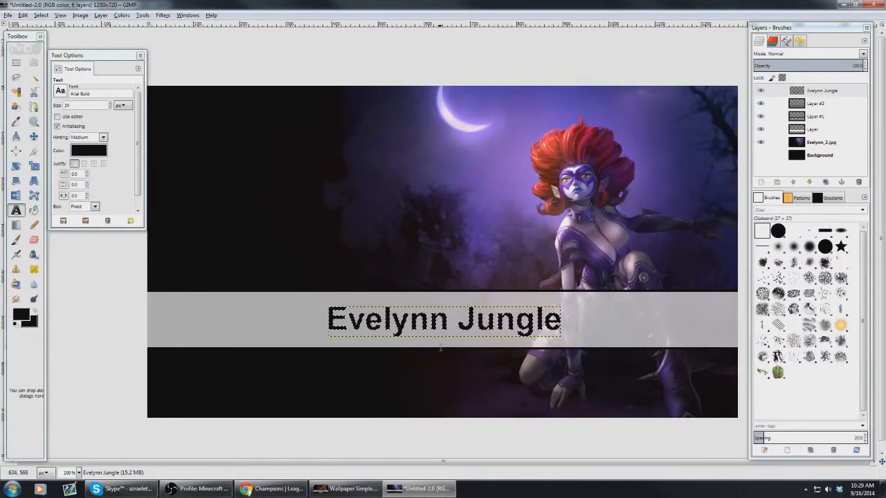
left_click_drag(282, 279, 71, 274)
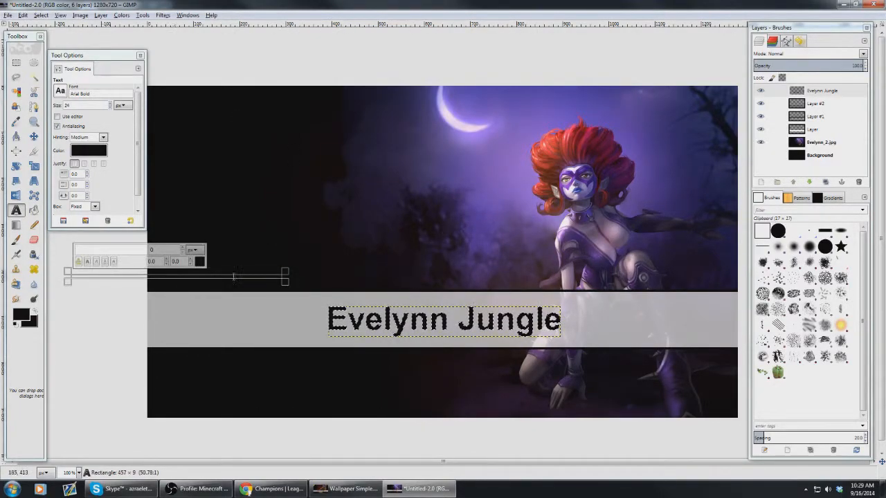
left_click(242, 206)
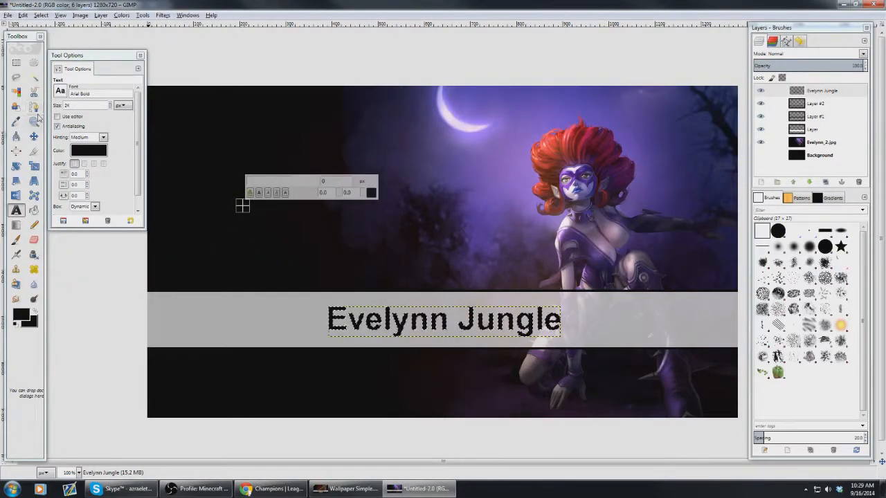
left_click(33, 135)
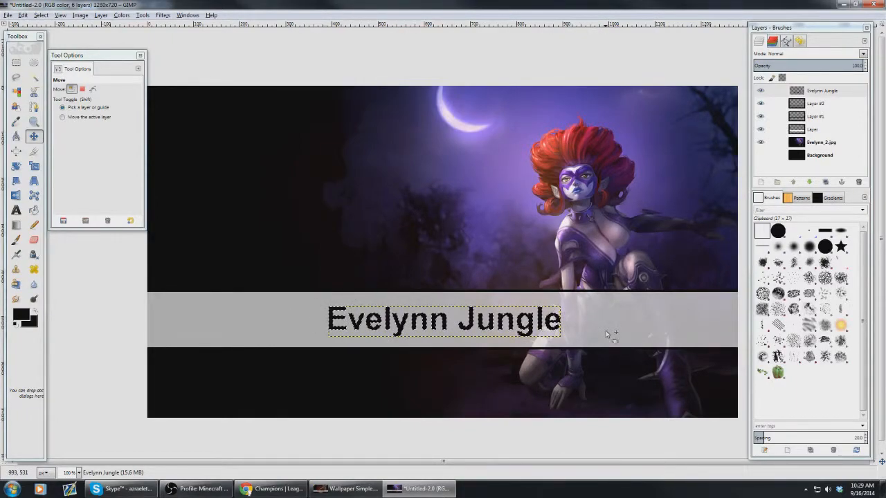
- Make the white band layer active and align the "Evelynn Jungle" text to its horizontal center, relative to the active layer
left_click(817, 132)
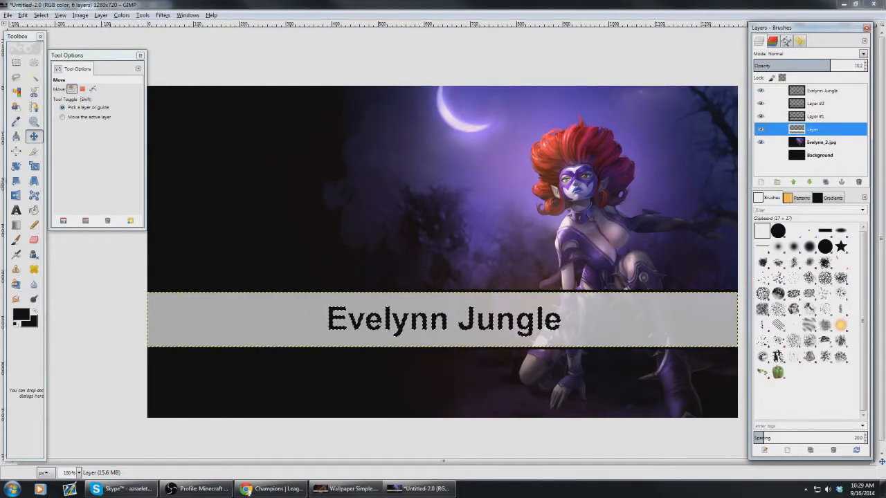
left_click(16, 151)
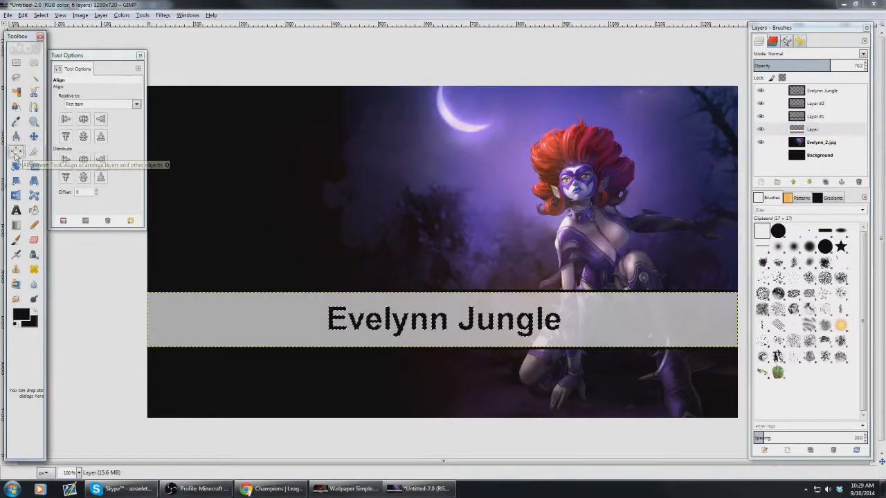
left_click(399, 326)
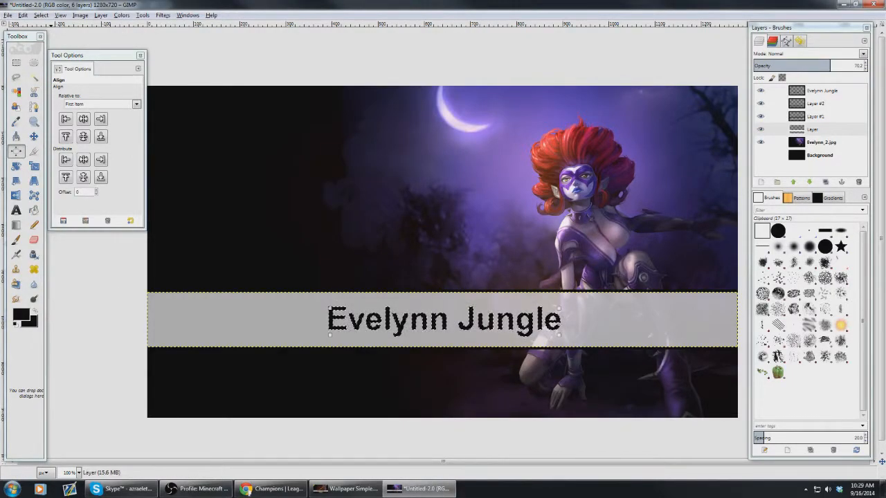
left_click(88, 105)
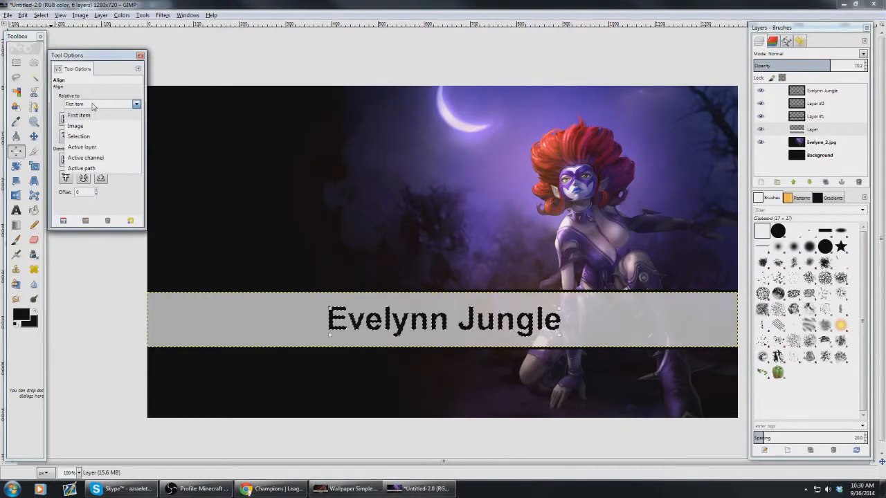
left_click(86, 148)
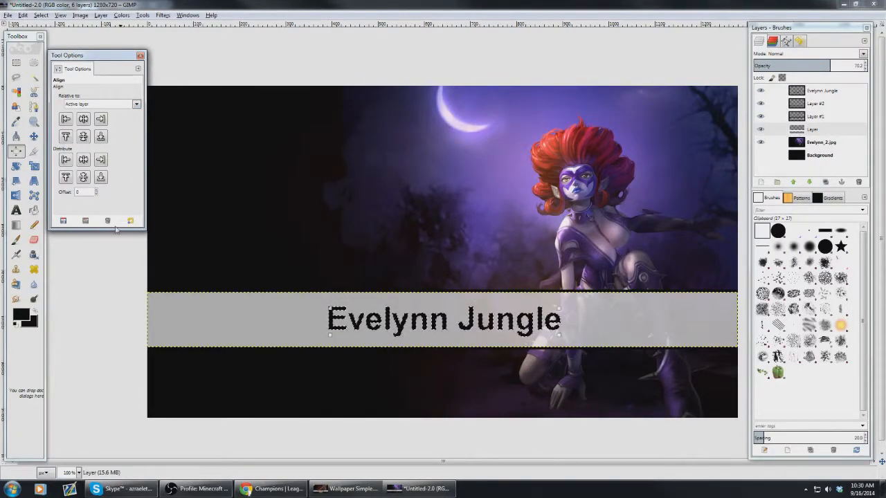
left_click(83, 119)
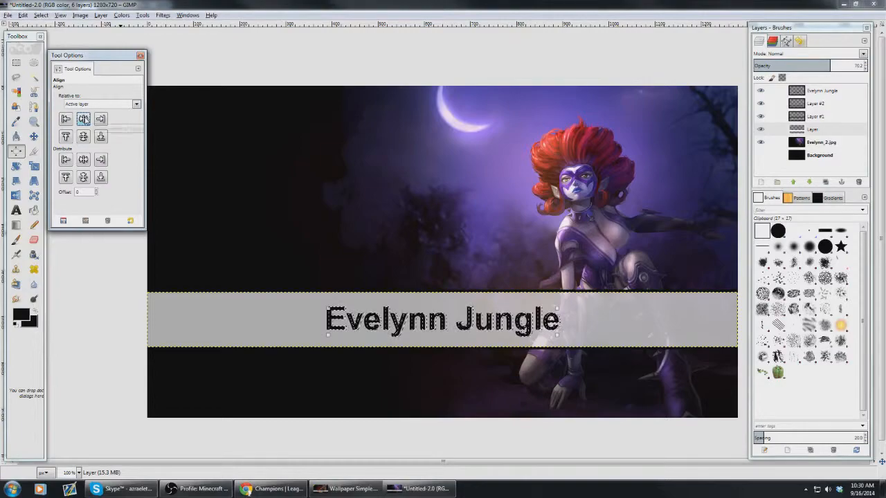
- Align the "Evelynn Jungle" text to the vertical middle of the white band and leave the Align tool
left_click(83, 136)
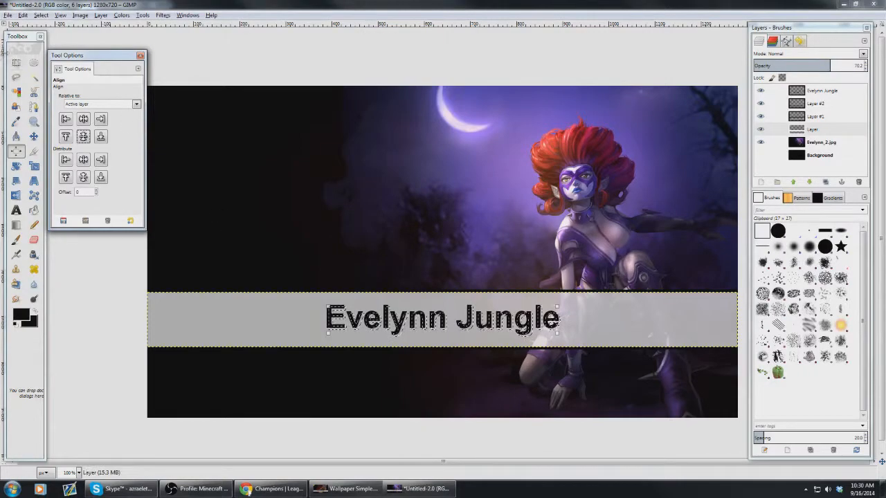
key("r")
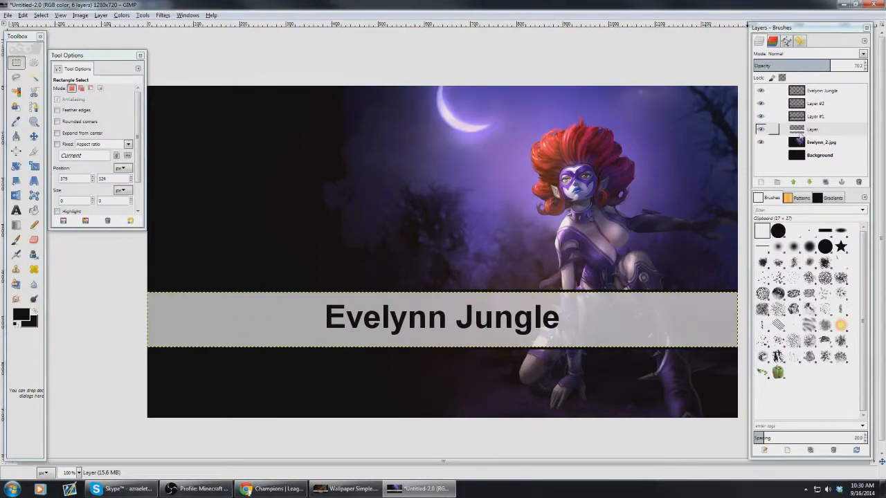
- Import League_of_Legends_logo.png from the Thumbnails folder as a new layer
left_click(10, 14)
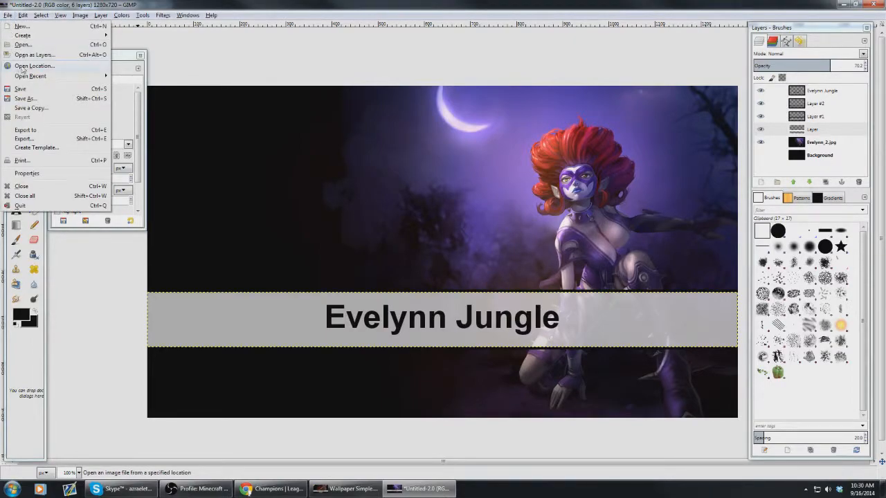
left_click(27, 55)
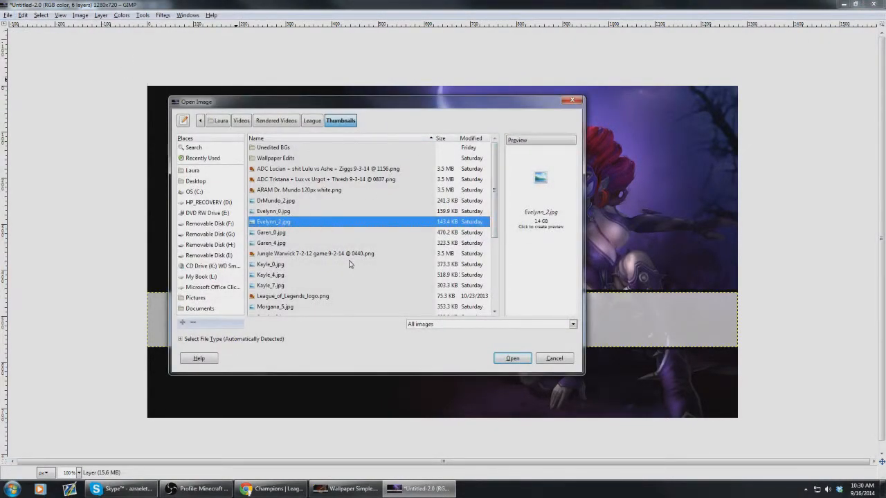
double_click(305, 296)
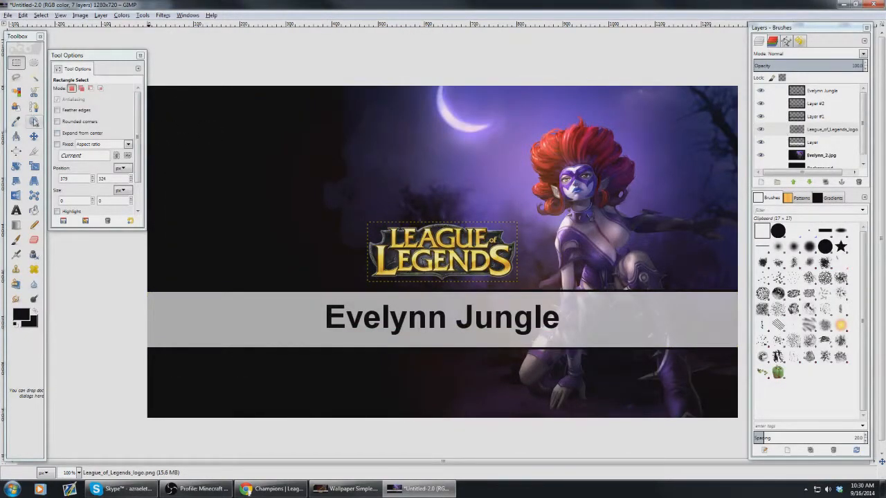
- Move the League of Legends logo to the band's lower edge and raise its layer above all the others
left_click(34, 136)
left_click_drag(440, 259, 452, 371)
left_click_drag(824, 129, 827, 90)
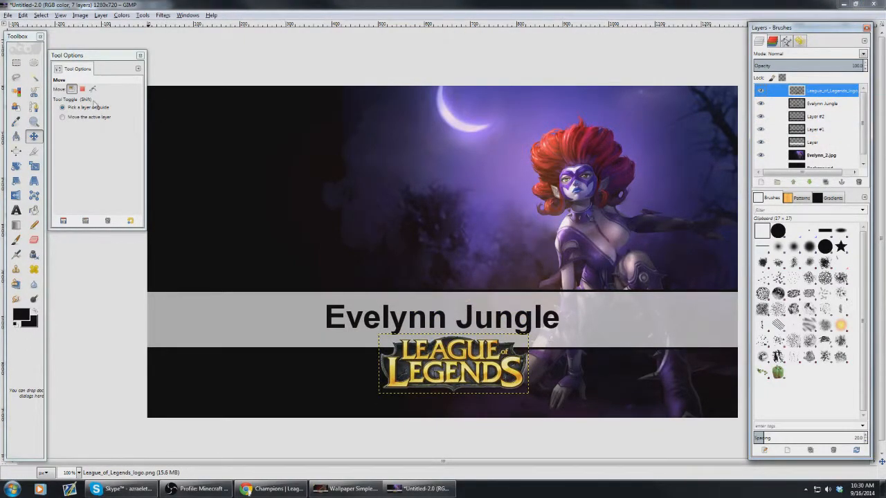
- Align the logo to the center of the image horizontally and vertically, with the alignment relative to Image
left_click(17, 151)
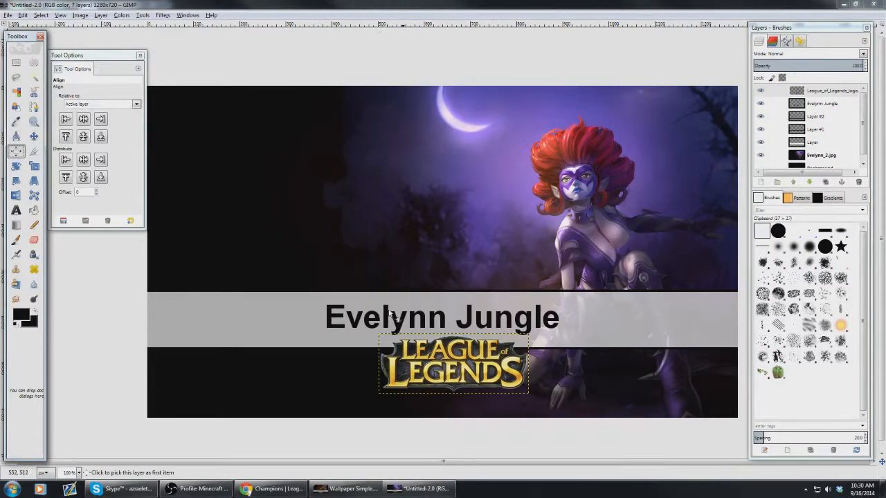
left_click(467, 372)
left_click(133, 104)
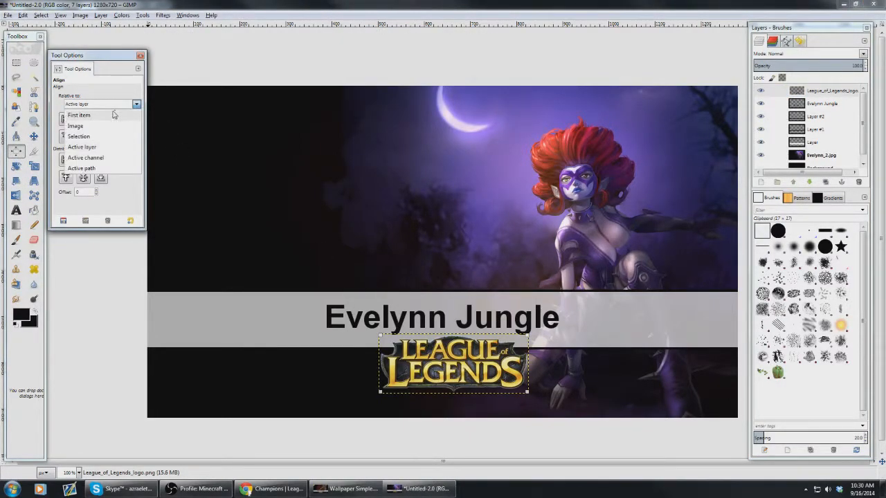
left_click(78, 126)
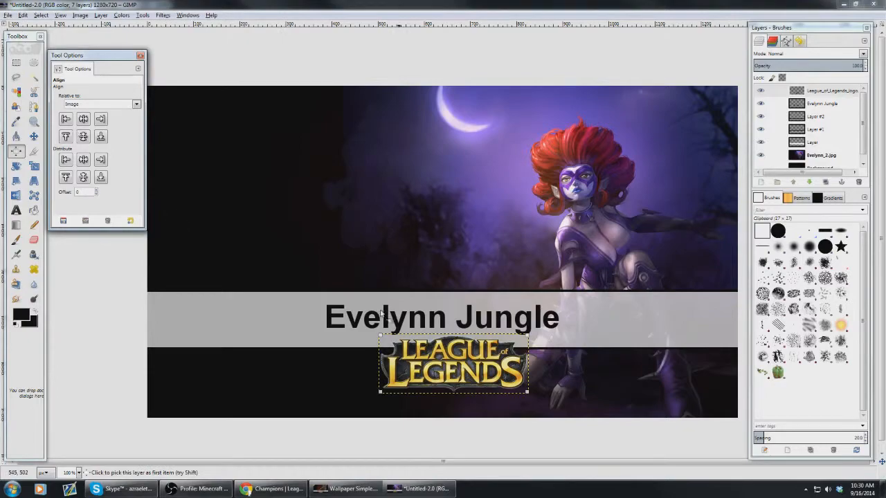
left_click(83, 120)
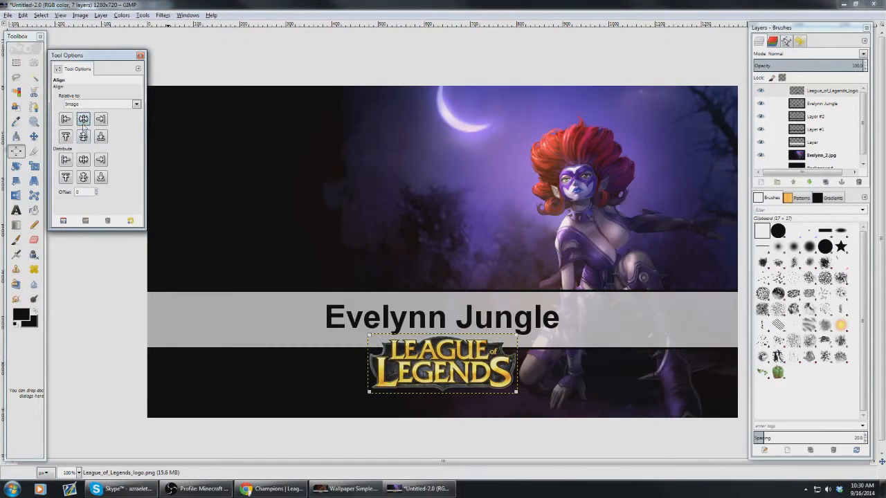
left_click(83, 136)
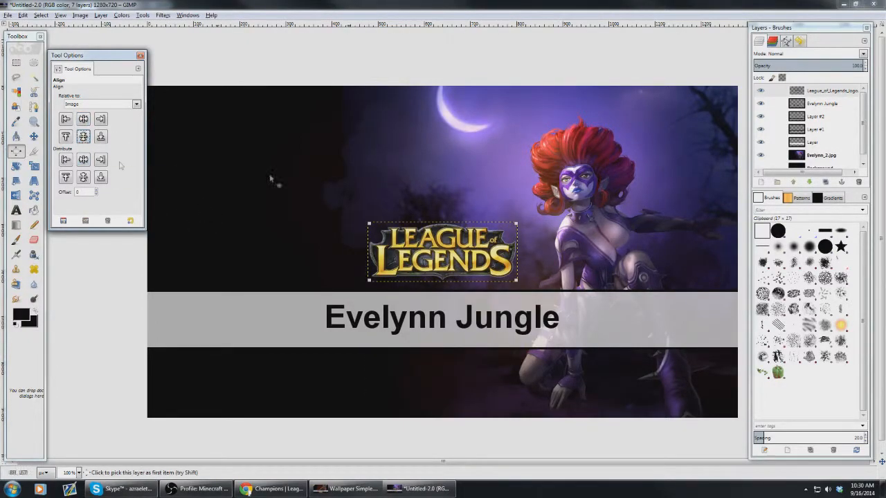
- Move the logo back down to the band's lower edge and center it horizontally relative to the image
left_click_drag(448, 255, 457, 372)
key("m")
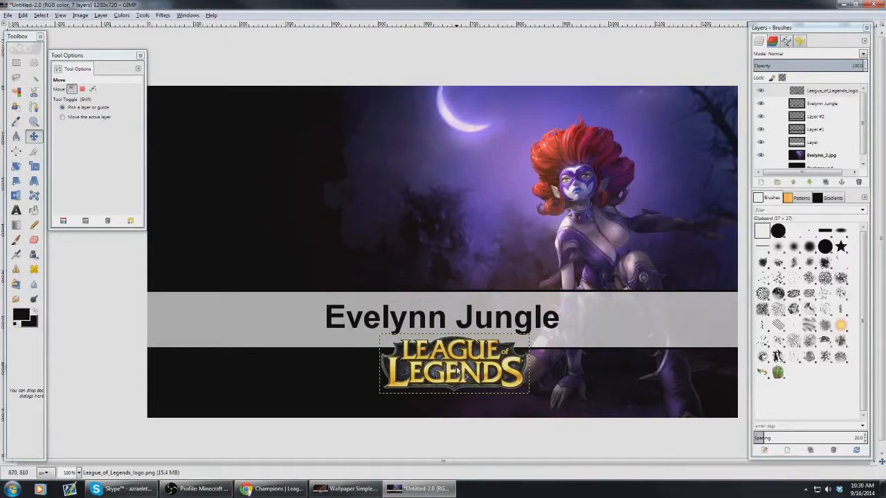
left_click(16, 151)
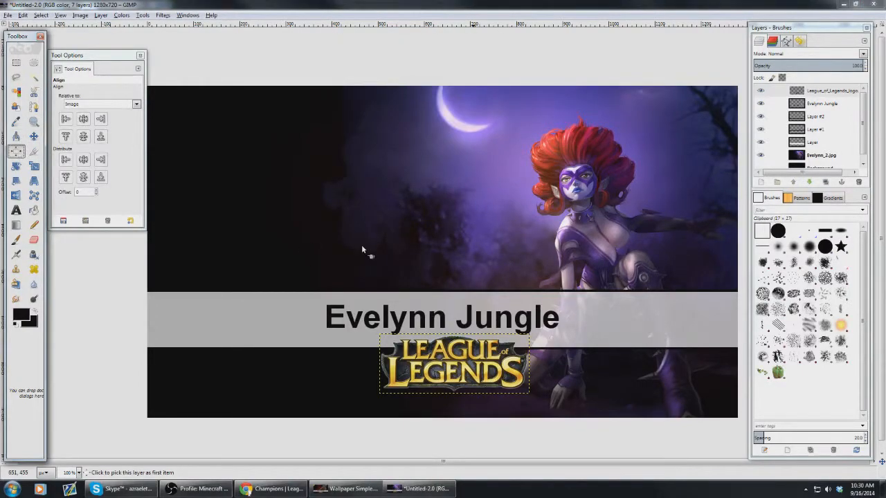
left_click(83, 119)
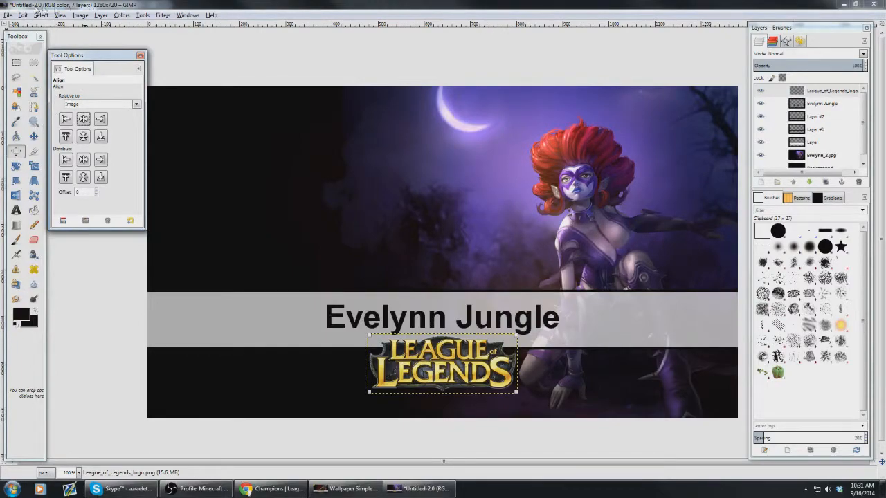
- Examine the UNCOMMON-Red and RARE-Blue corner layers in Wallpaper Simple.xcf by showing and hiding them, and return to the Evelynn image
left_click(346, 488)
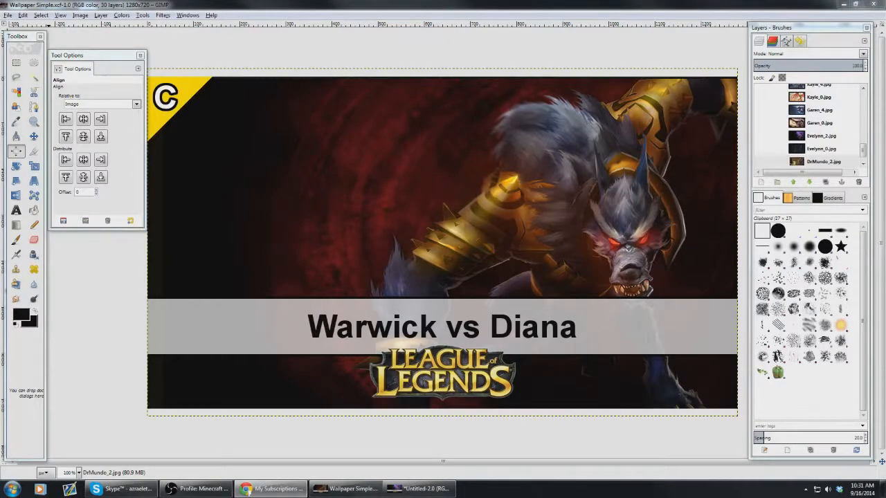
left_click_drag(862, 149, 867, 103)
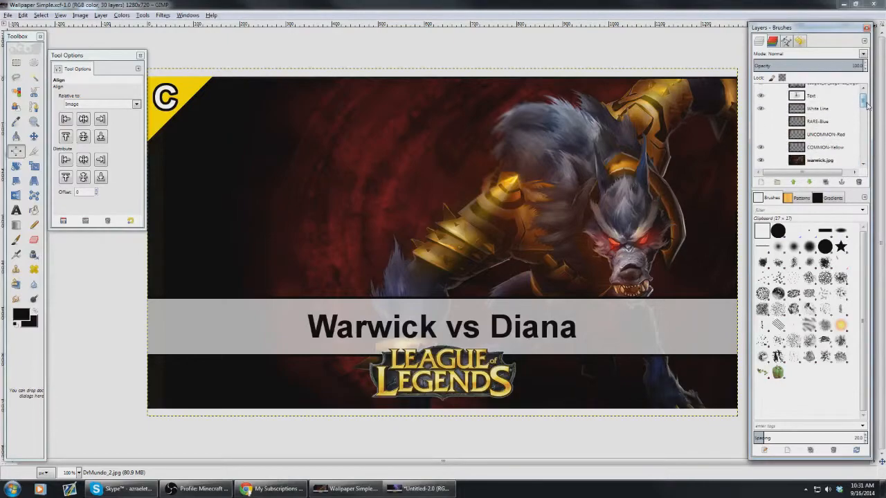
left_click(760, 134)
left_click(760, 121)
left_click(759, 122)
left_click(760, 134)
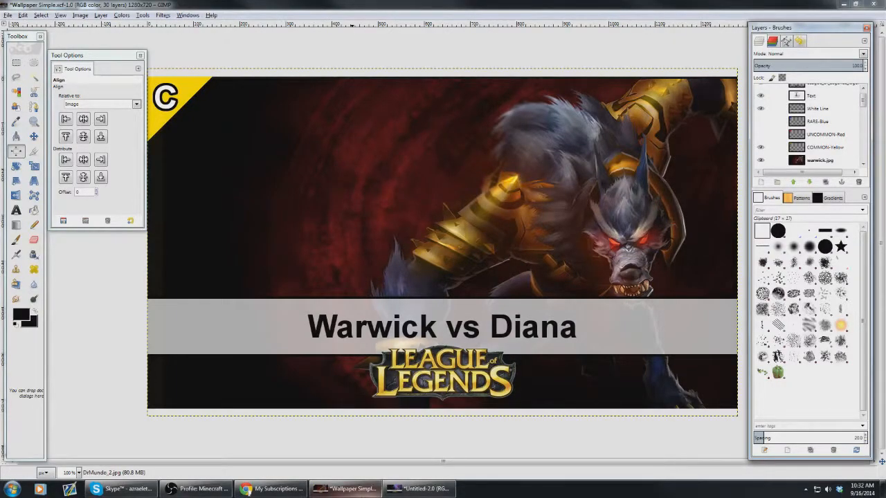
left_click(411, 492)
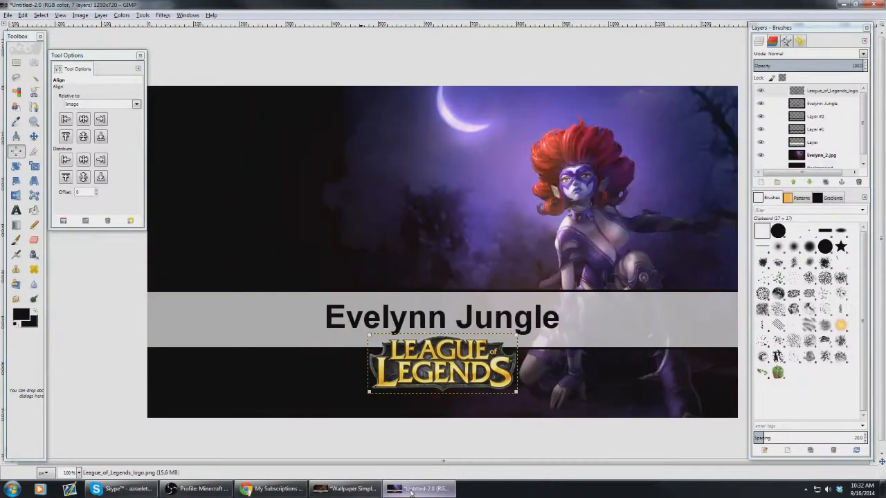
- Create a new layer 120 px wide and 120 px high
left_click(123, 15)
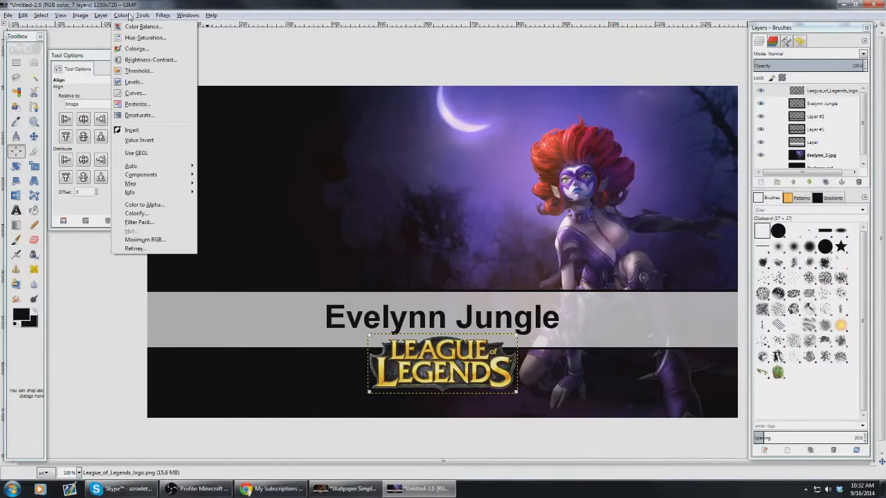
left_click(103, 27)
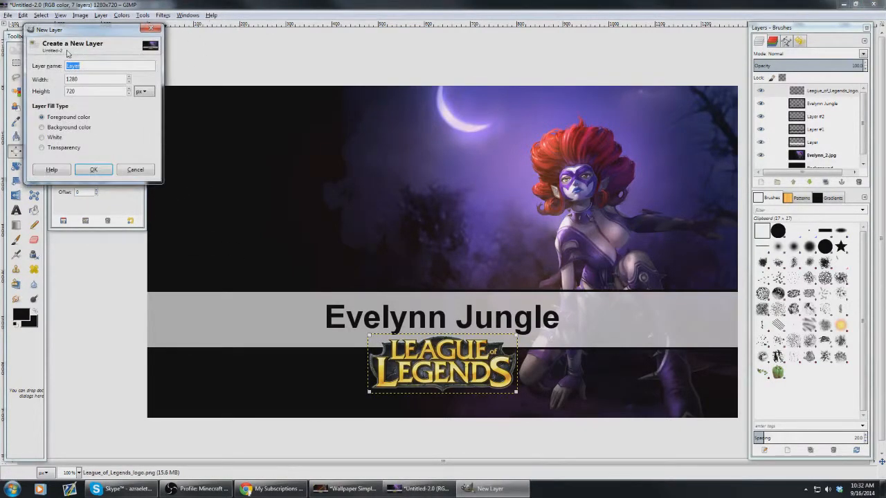
key("Tab")
type("120")
key("Tab")
type("120")
left_click(94, 169)
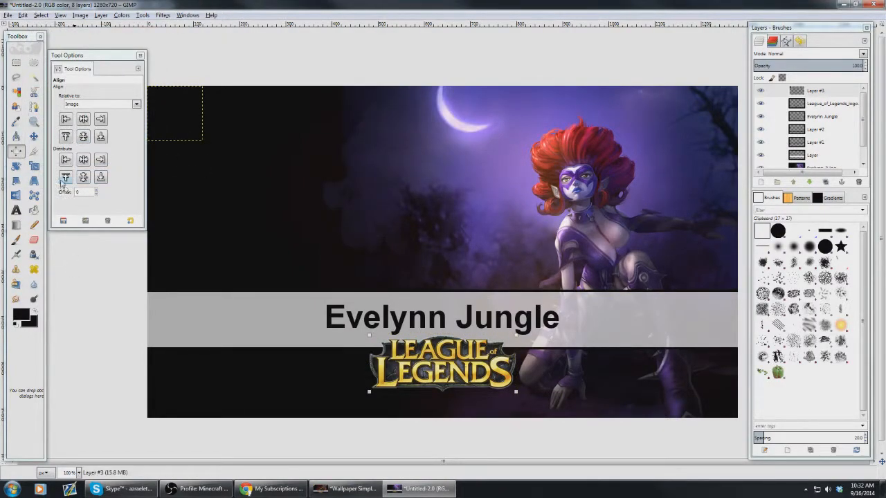
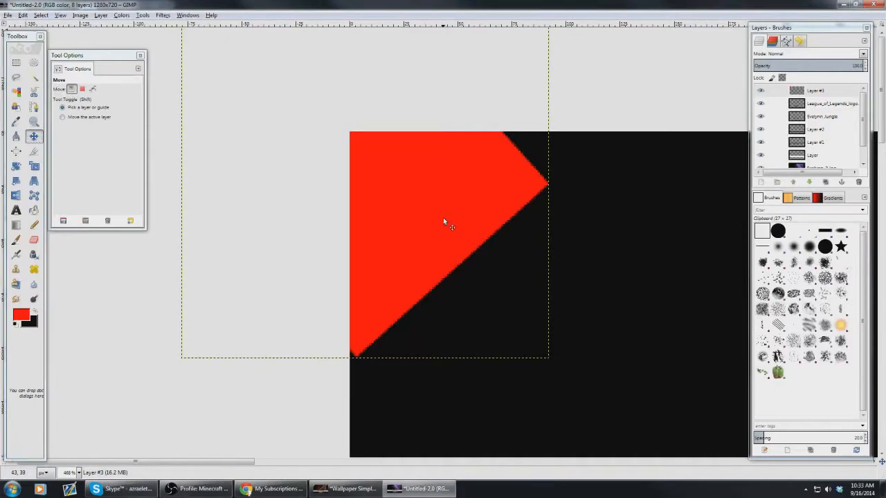
- Nudge the rotated red square up and left until it forms a clean triangle in the image's upper-left corner
key("Up")
key("Up")
key("Up")
key("Up")
key("Up")
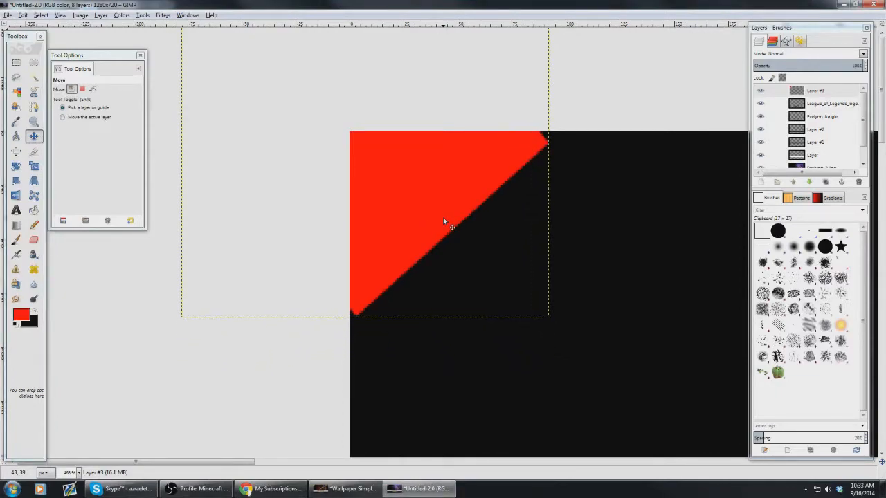
key("Left")
key("Left")
key("Left")
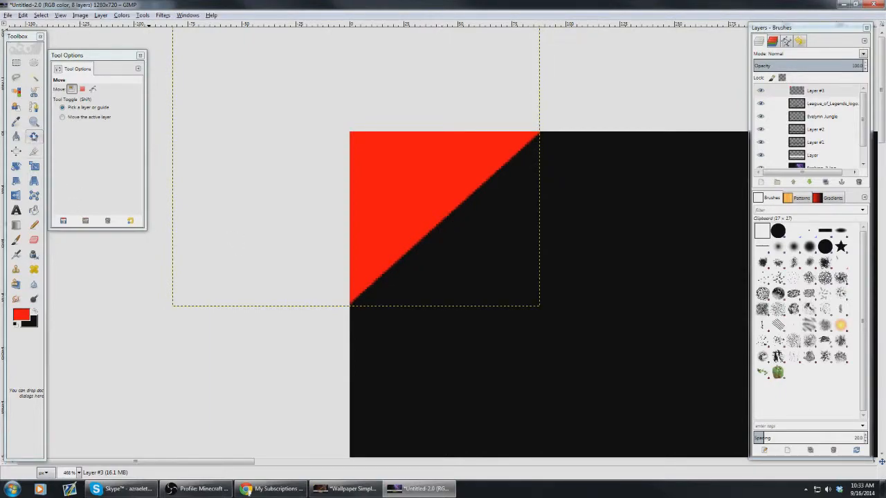
- Add the text "C" in a text box about 33 × 34 px on the red corner triangle
left_click(33, 123)
left_click(381, 189, "ctrl")
left_click(380, 190, "ctrl")
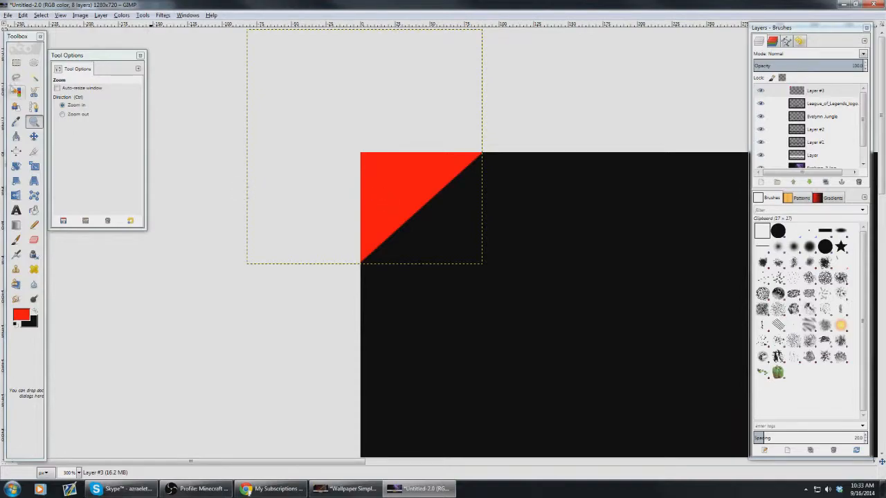
left_click(16, 210)
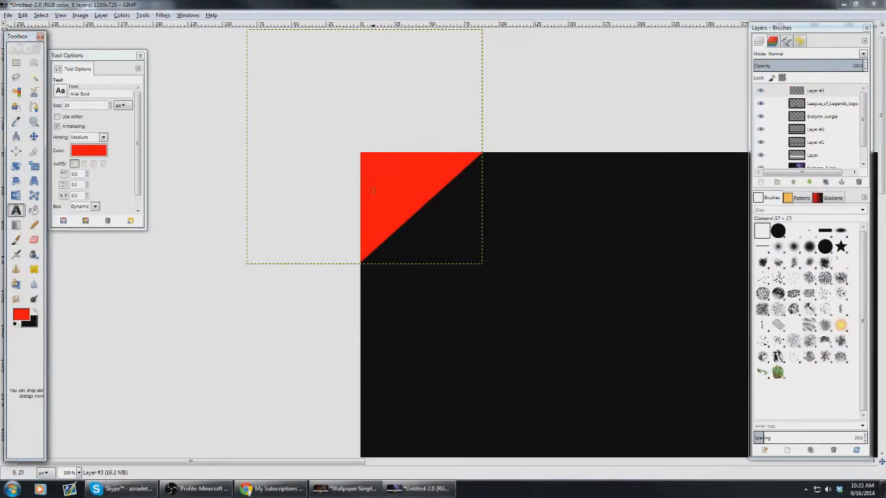
left_click_drag(365, 159, 416, 210)
type("c")
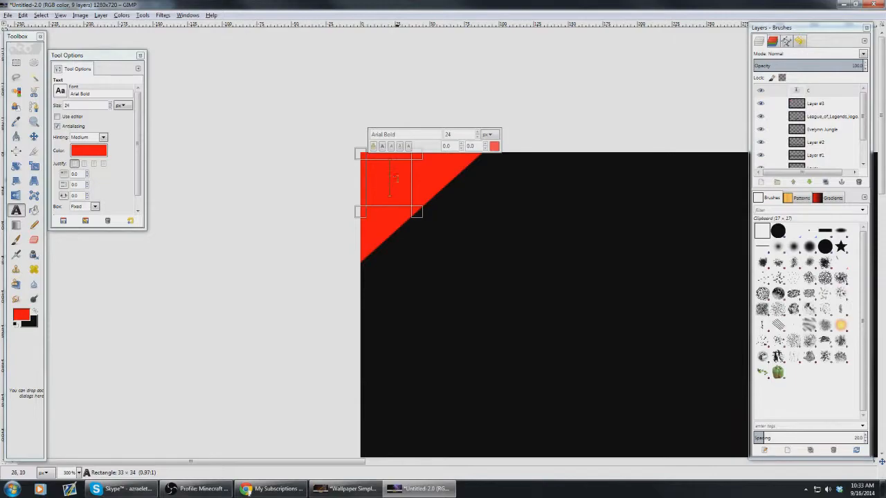
- Set the foreground color and the color of the "C" text to white (ffffff)
left_click(20, 316)
left_click(239, 234)
left_click(494, 146)
left_click(220, 203)
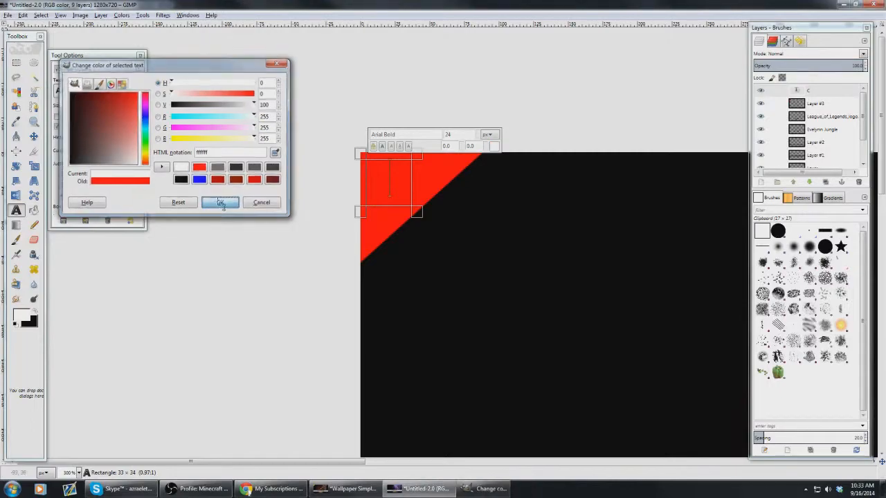
left_click(494, 147)
left_click(180, 169)
left_click(220, 202)
left_click(221, 200)
left_click(400, 195)
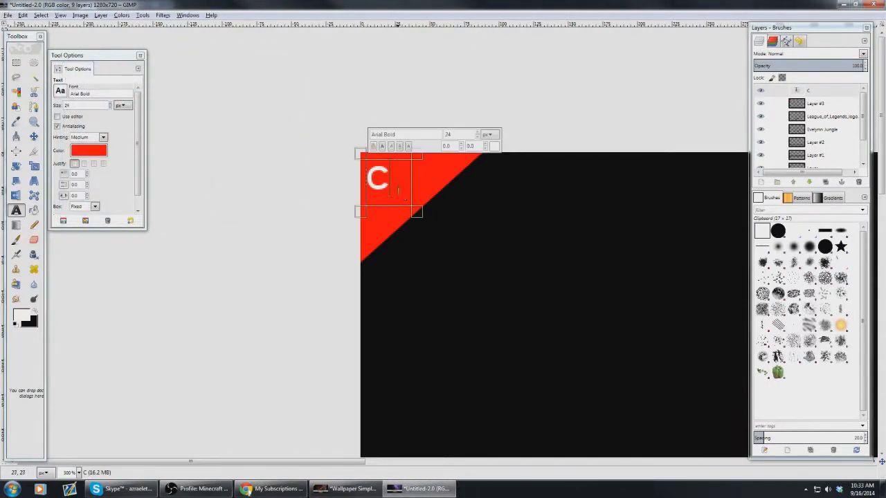
- Set the font size of the "C" to 40 px and enlarge its text box to about 34 × 39 px
key("ctrl+a")
left_click(477, 133)
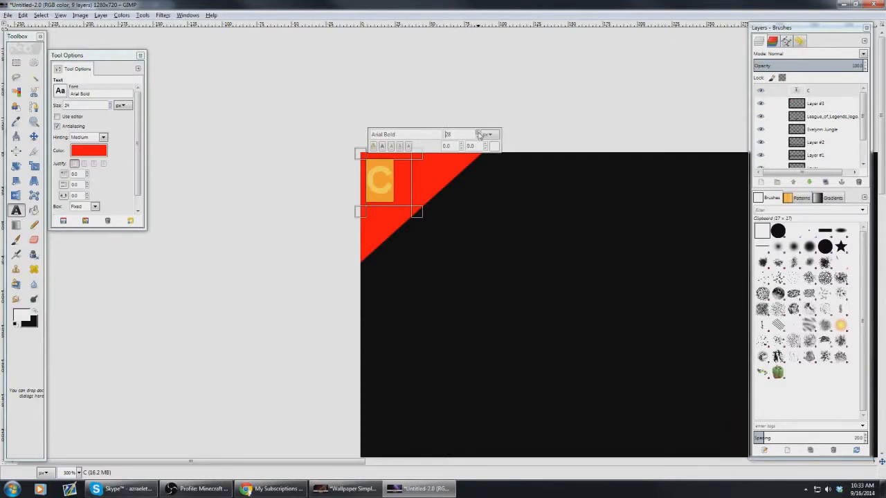
left_click(477, 132)
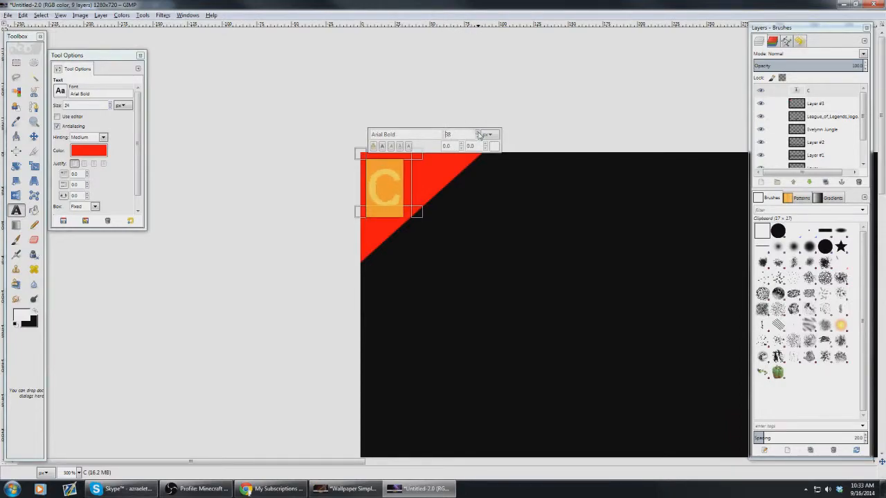
left_click_drag(416, 212, 417, 217)
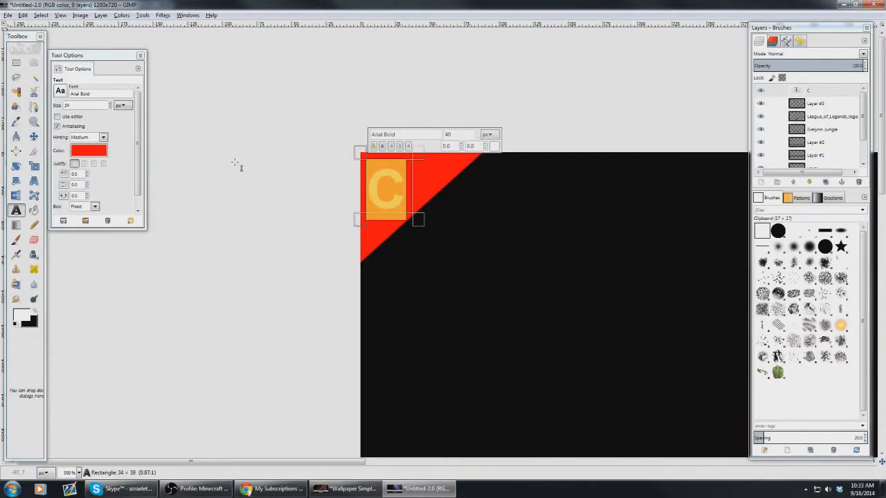
- Shift the "C" slightly up and right within the red triangle and compare it with the corner badge in Wallpaper Simple.xcf
left_click(33, 135)
left_click_drag(378, 189, 393, 181)
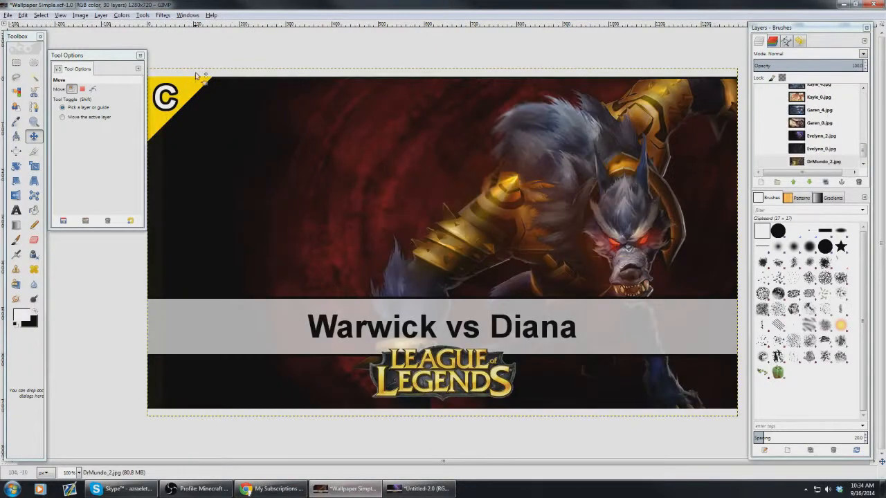
left_click(346, 488)
left_click(417, 490)
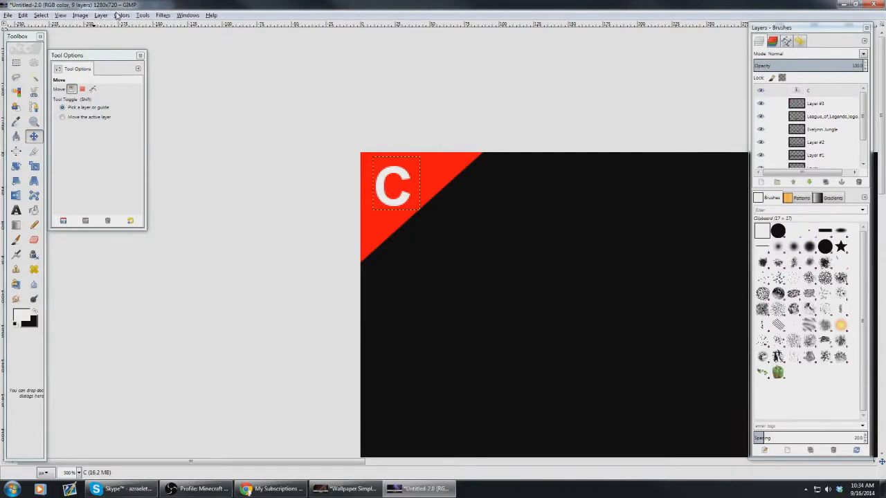
- Create a selection from the opaque shape of the "C" text layer using Alpha to Selection
left_click(119, 16)
mouse_move(103, 18)
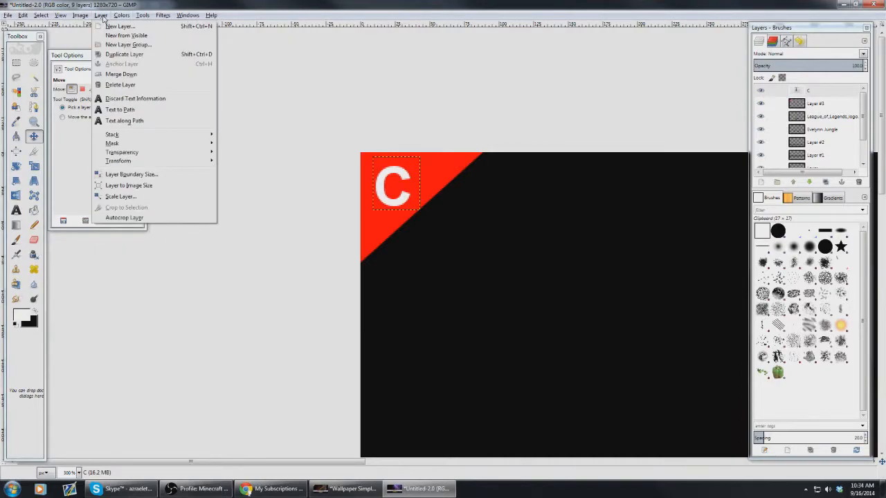
mouse_move(176, 152)
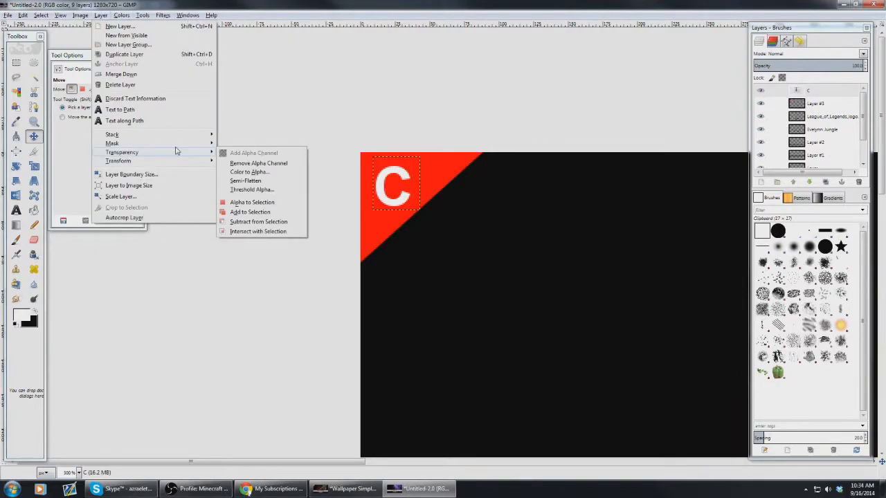
left_click(247, 205)
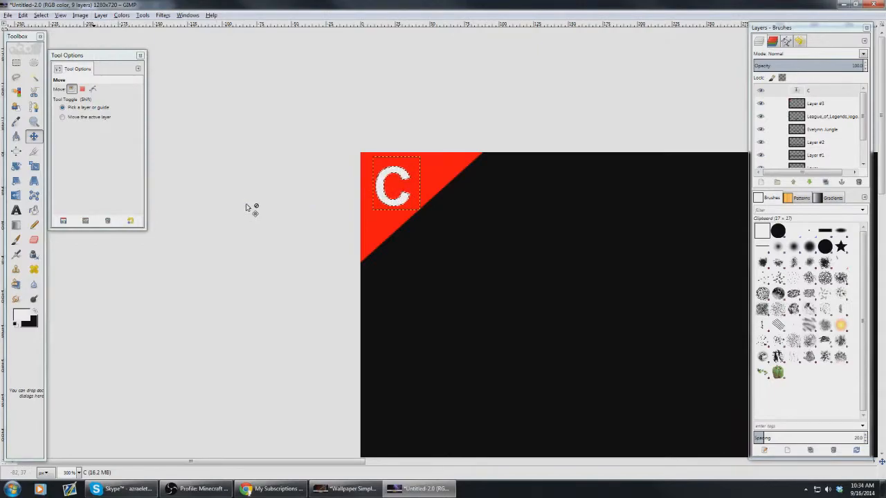
- Grow the selection around the "C" to make room for an outline
left_click(23, 15)
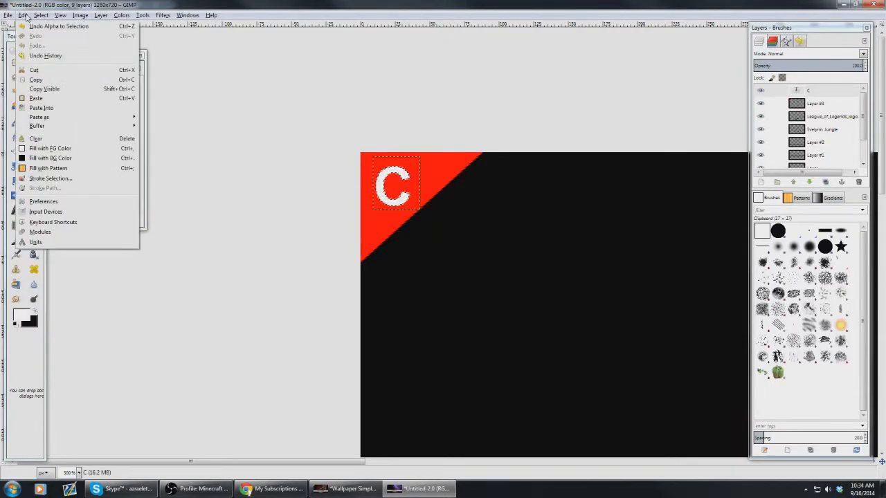
mouse_move(95, 15)
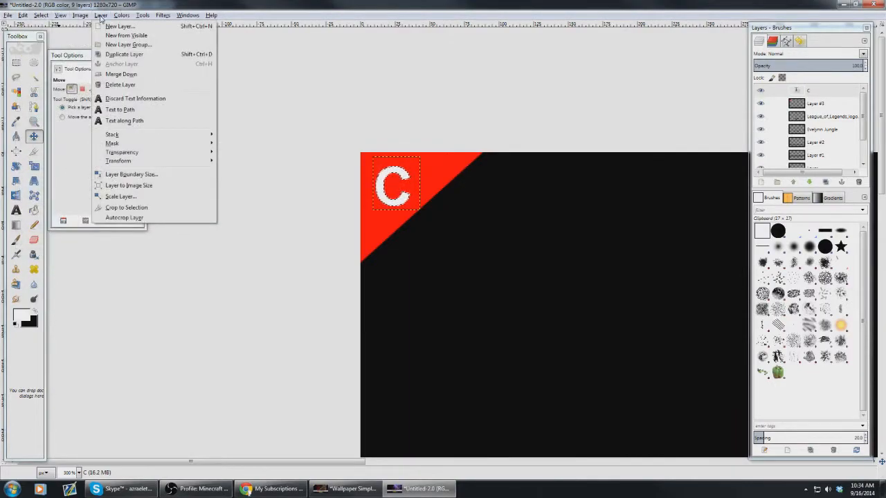
mouse_move(118, 162)
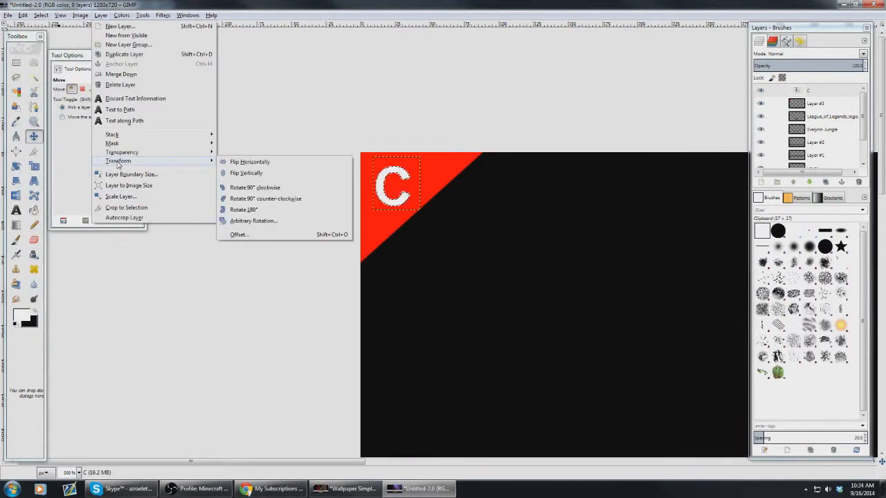
mouse_move(30, 18)
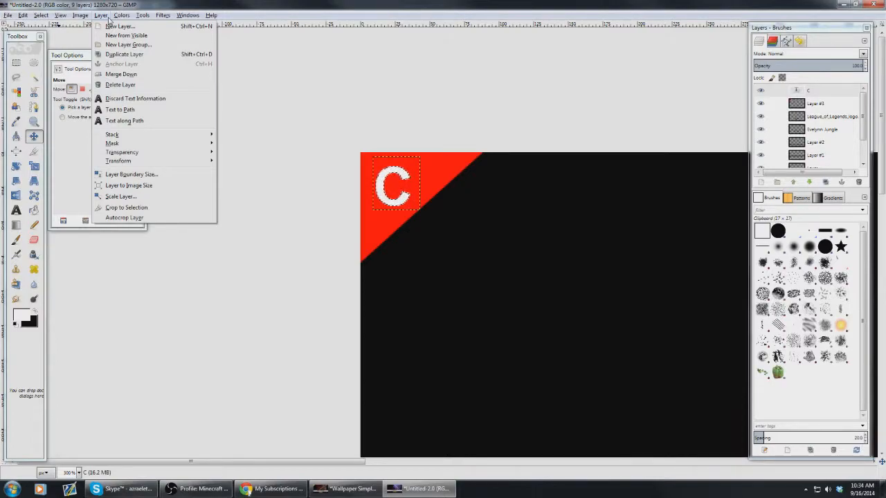
mouse_move(136, 18)
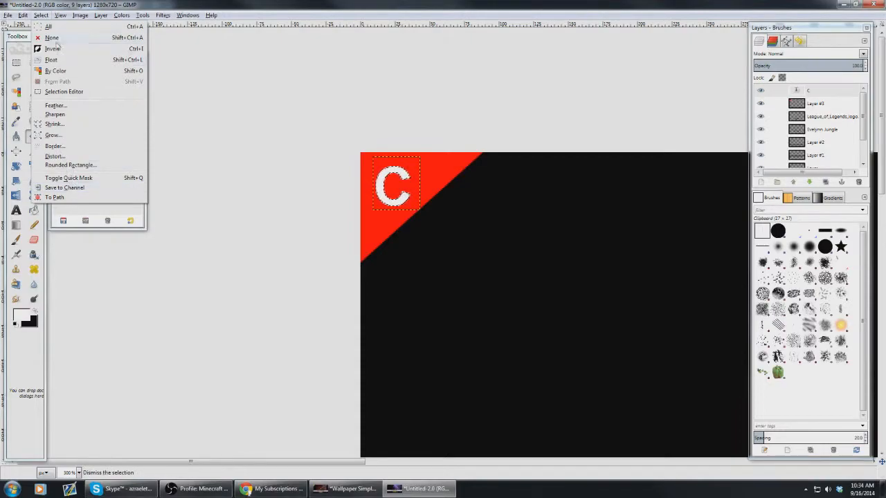
left_click(53, 135)
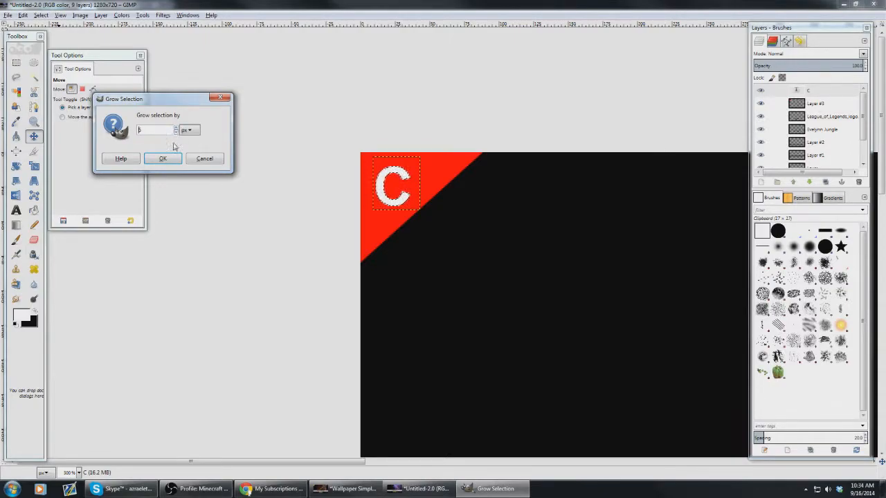
left_click(159, 161)
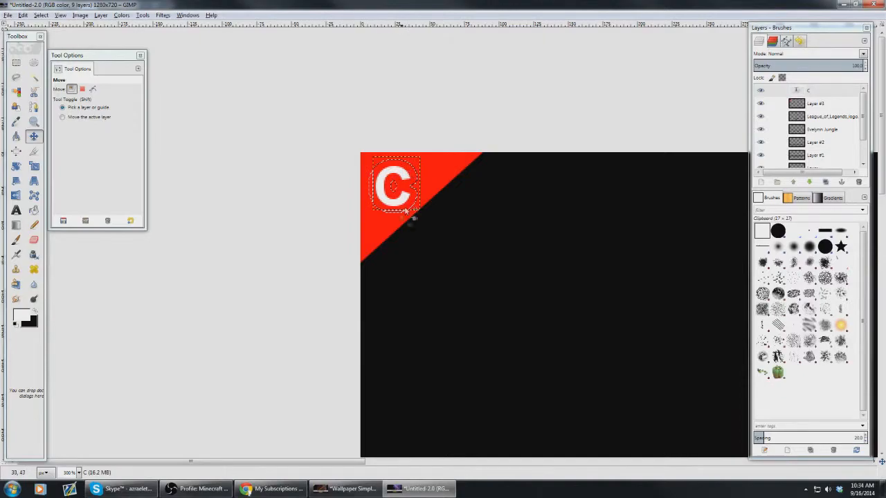
left_click(104, 16)
left_click(115, 27)
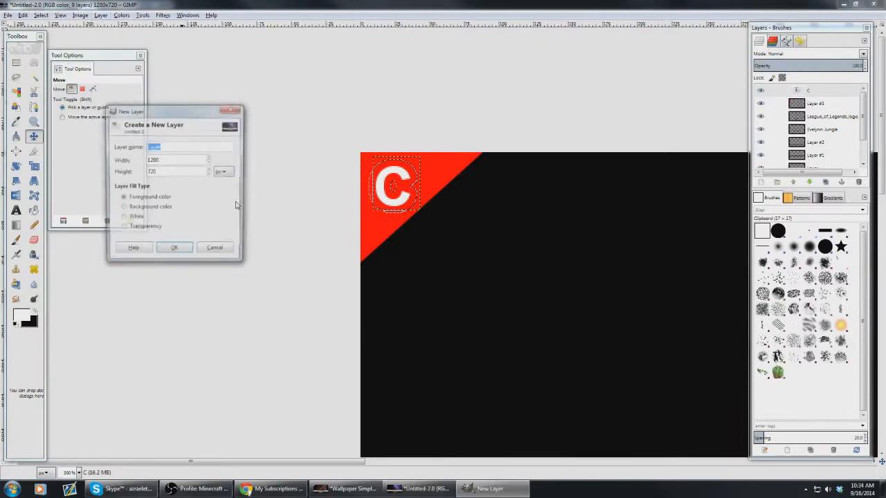
left_click(174, 250)
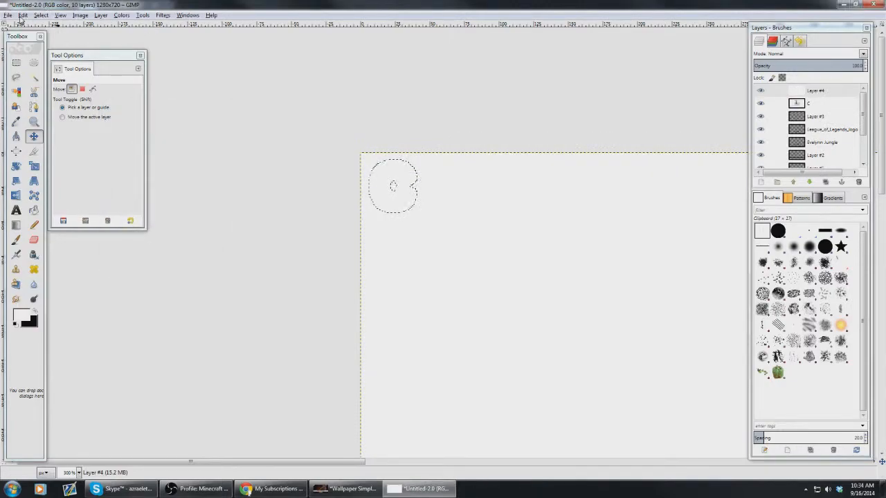
key("ctrl+z")
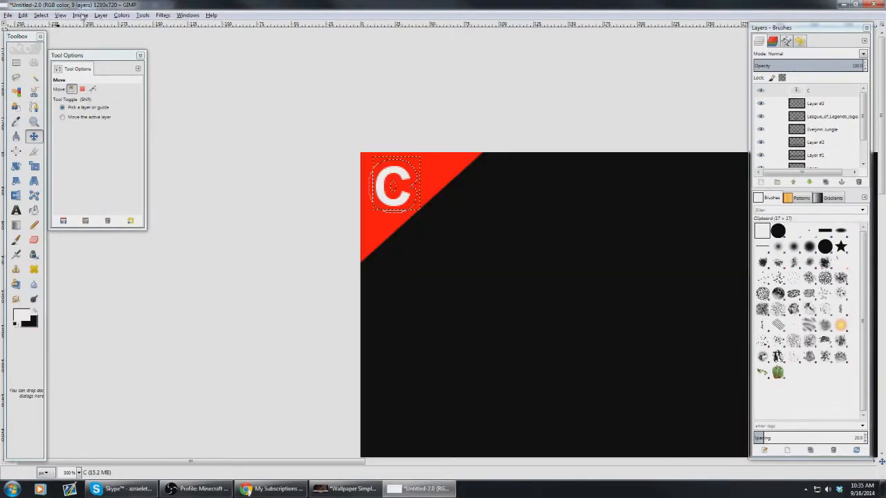
- Add a new 1280 × 720 px layer with the transparency fill type
left_click(100, 15)
left_click(106, 26)
left_click(154, 240)
left_click(186, 262)
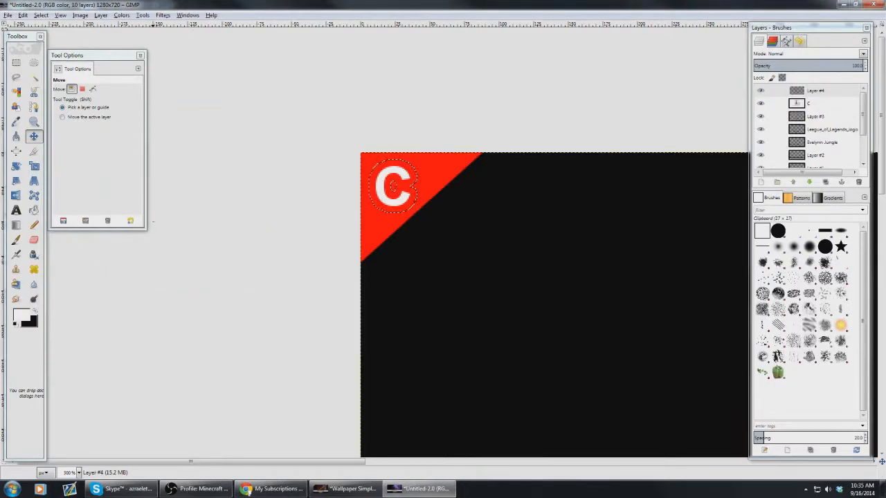
- Fill the grown selection with the black background color and place the new layer below the "C" text layer
left_click(24, 15)
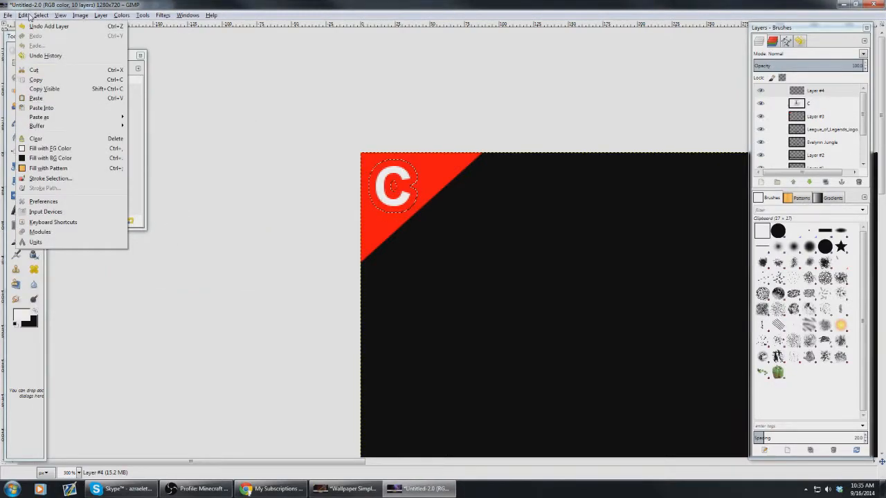
left_click(57, 159)
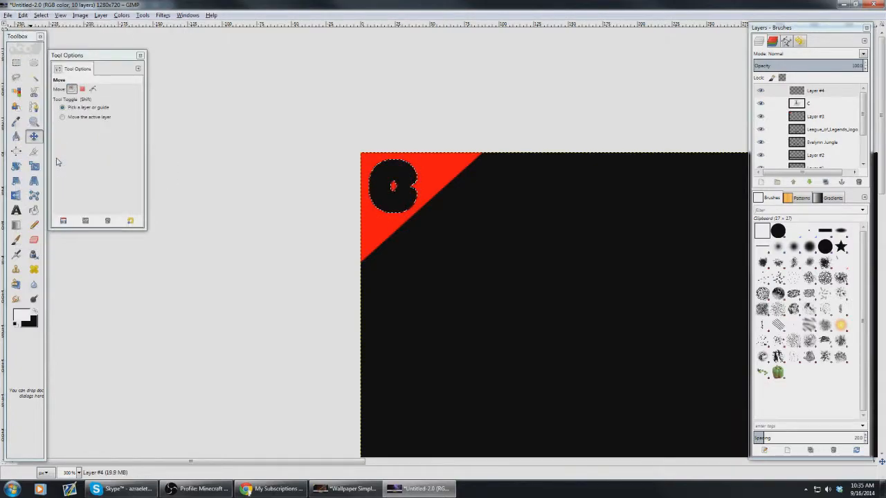
left_click_drag(809, 91, 806, 110)
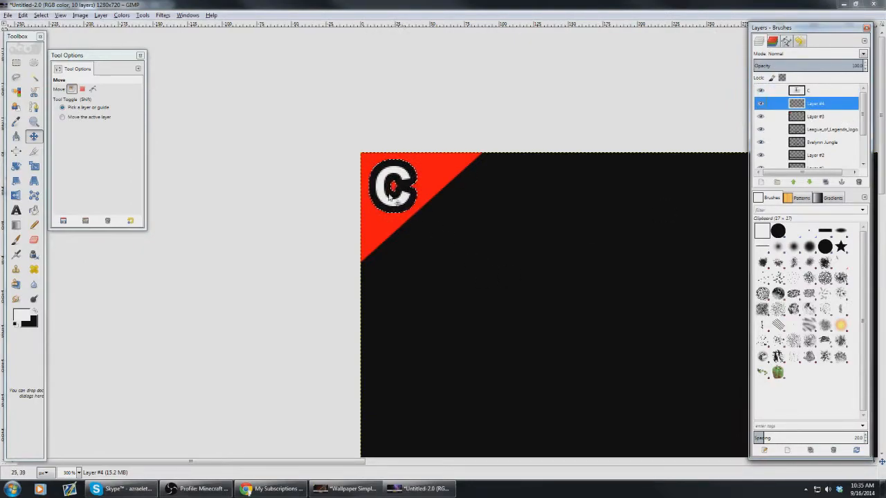
- Examine the outlined "C" badge in the whole thumbnail and up close in its corner
left_click(34, 122)
left_click(370, 218, "ctrl")
left_click(369, 218, "ctrl")
left_click(370, 220, "ctrl")
left_click(370, 220, "ctrl")
left_click(369, 220, "ctrl")
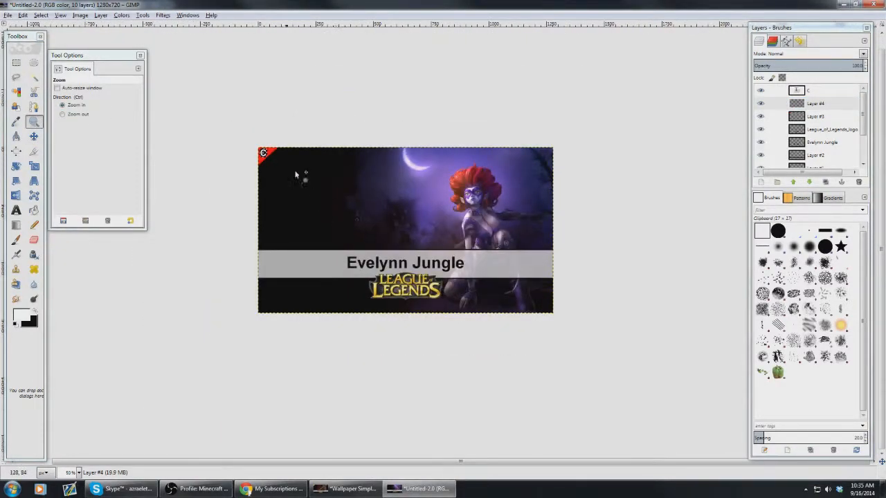
left_click(259, 143)
left_click(287, 171)
left_click(287, 171)
left_click(289, 172)
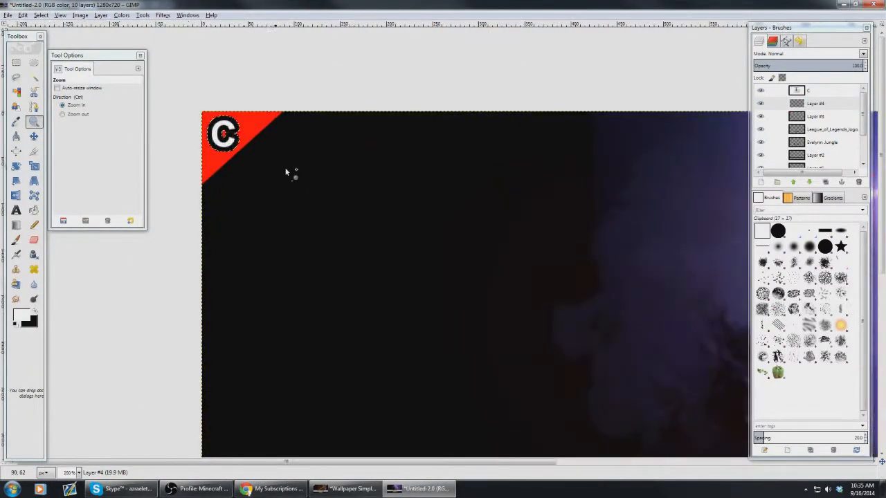
- Select the red triangle's layer (Layer #3) for a Bucket Fill and set the foreground color to a bright yellow with hue 66
left_click(820, 105)
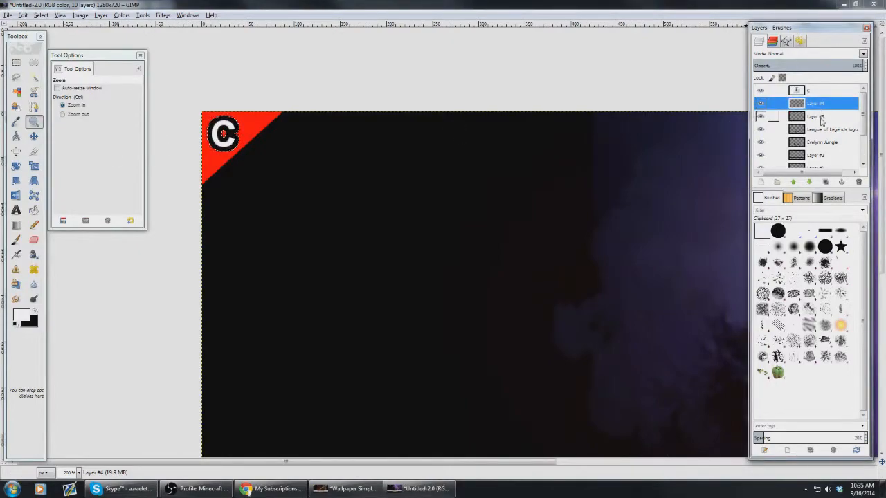
left_click(821, 119)
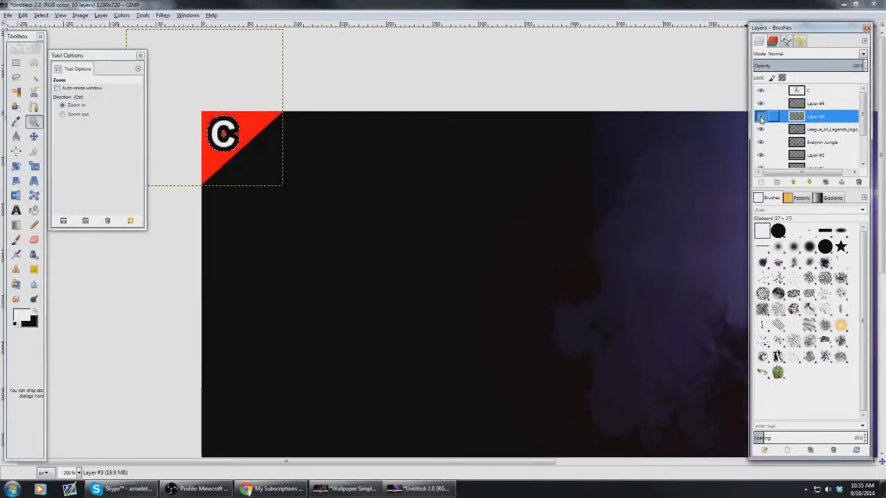
left_click(33, 209)
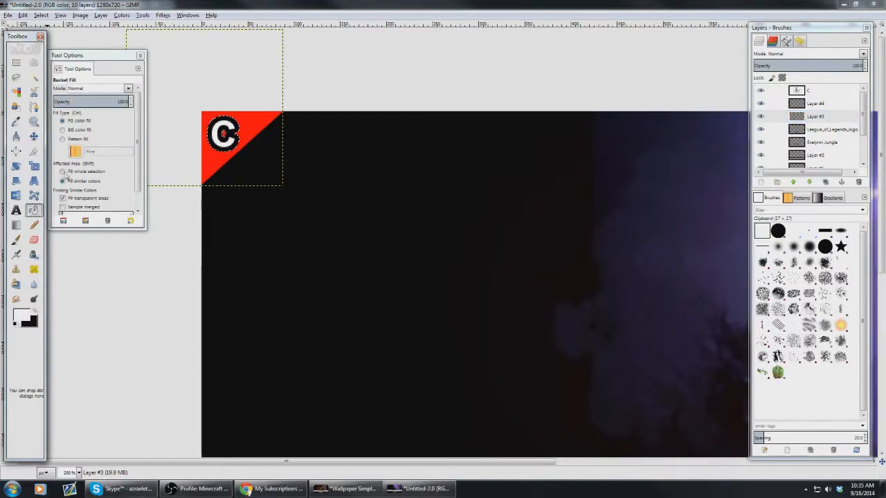
left_click(21, 315)
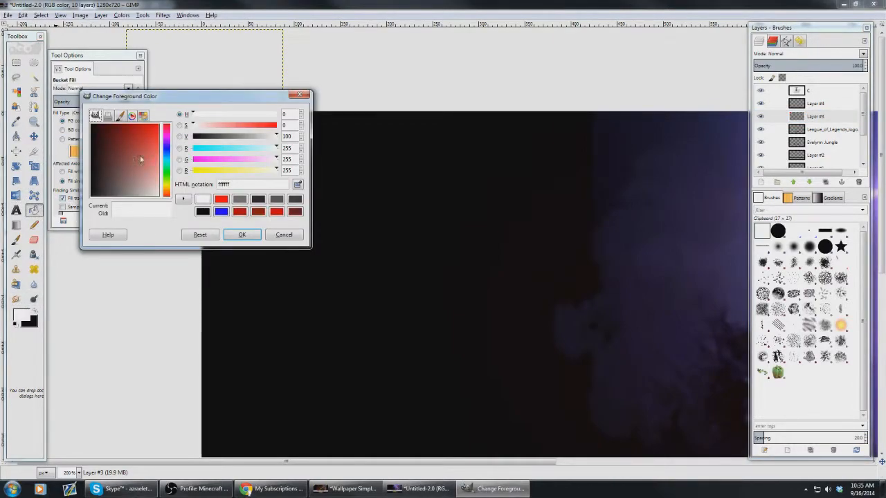
left_click_drag(167, 198, 167, 187)
left_click(156, 142)
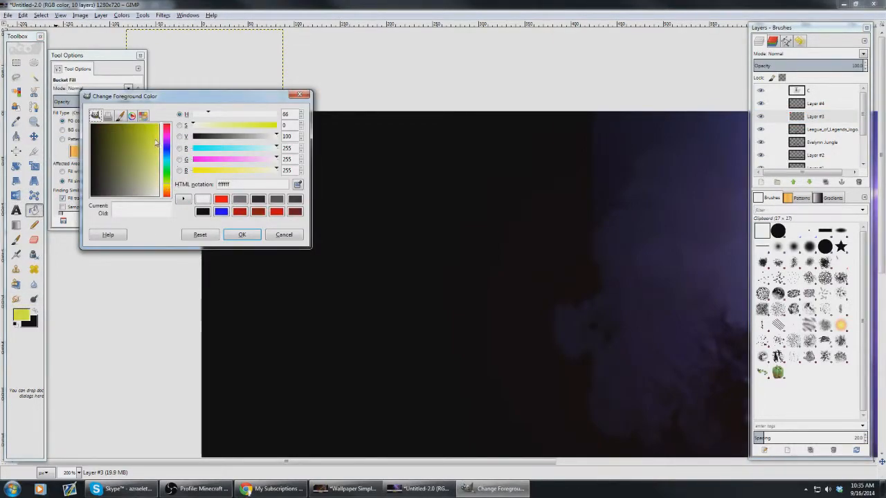
left_click(242, 235)
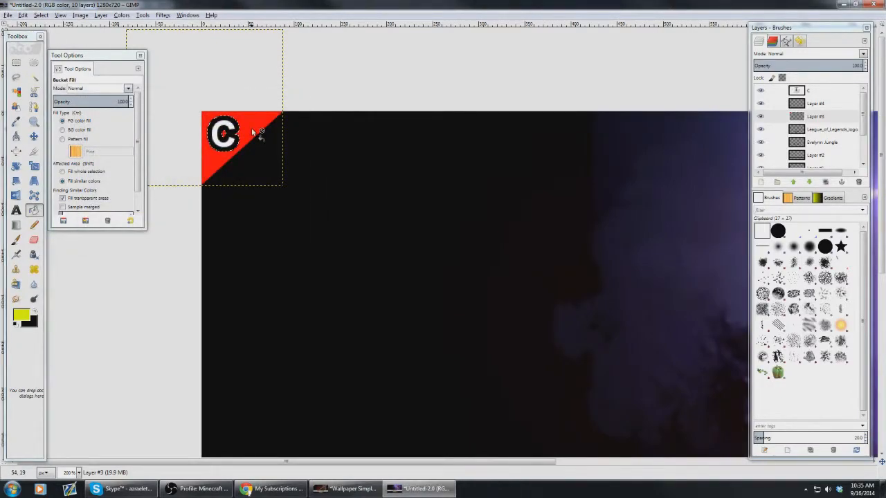
- Clear the selection around the "C" and fill the red corner triangle with the yellow foreground color
left_click(811, 116)
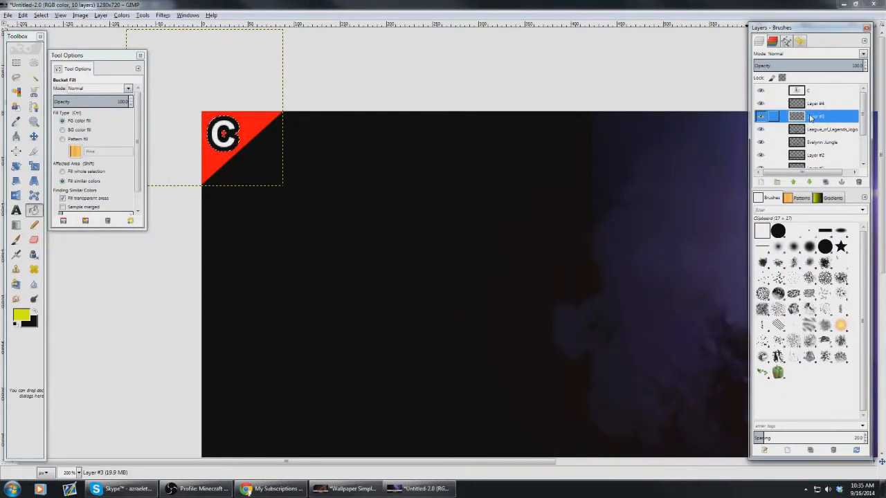
left_click(250, 120)
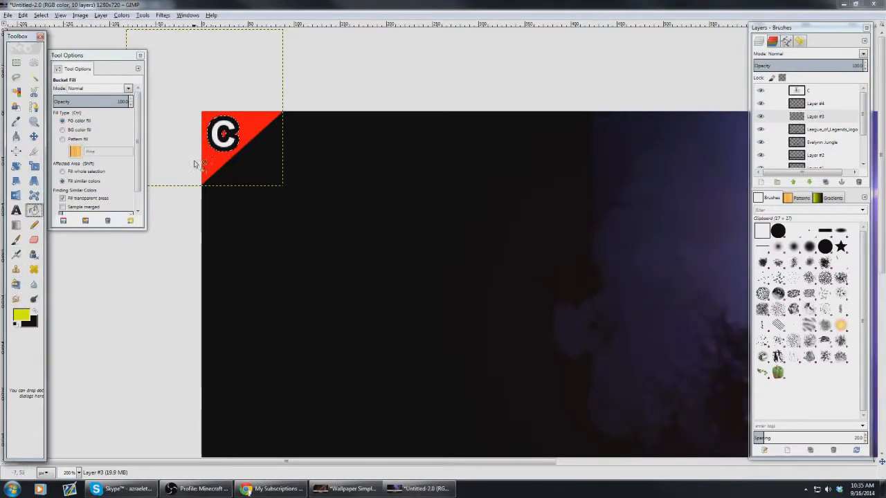
key("r")
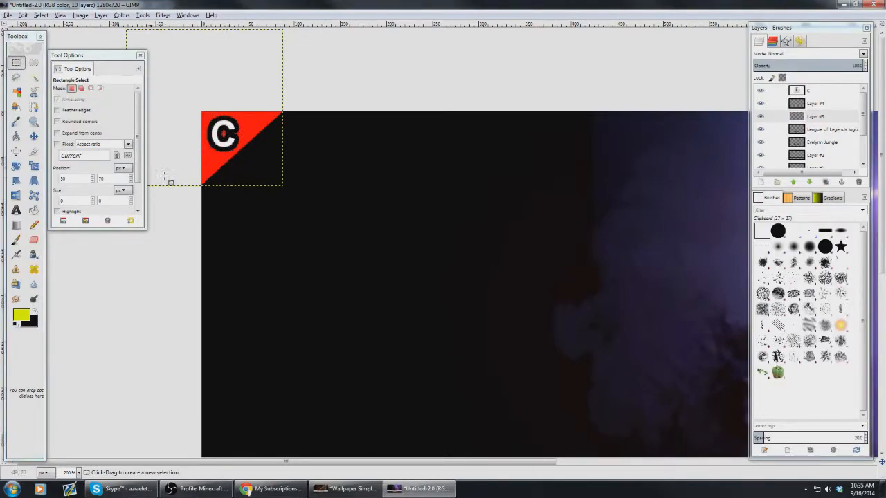
left_click(33, 210)
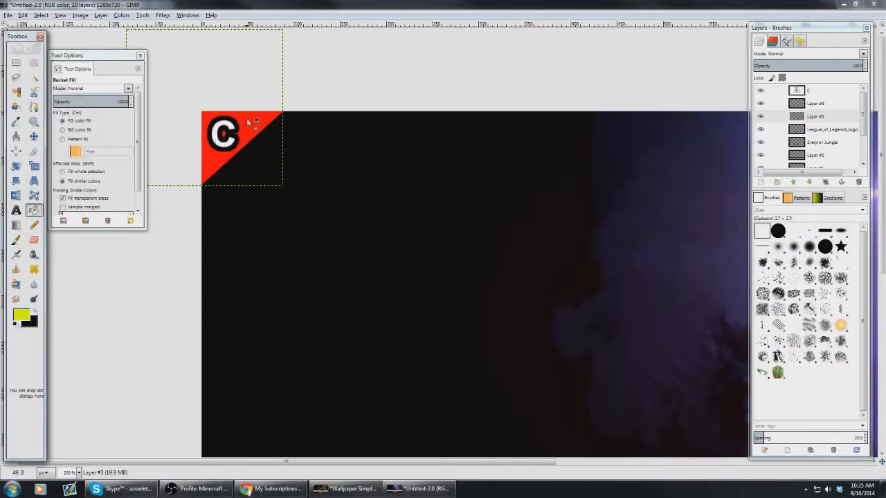
left_click(248, 121)
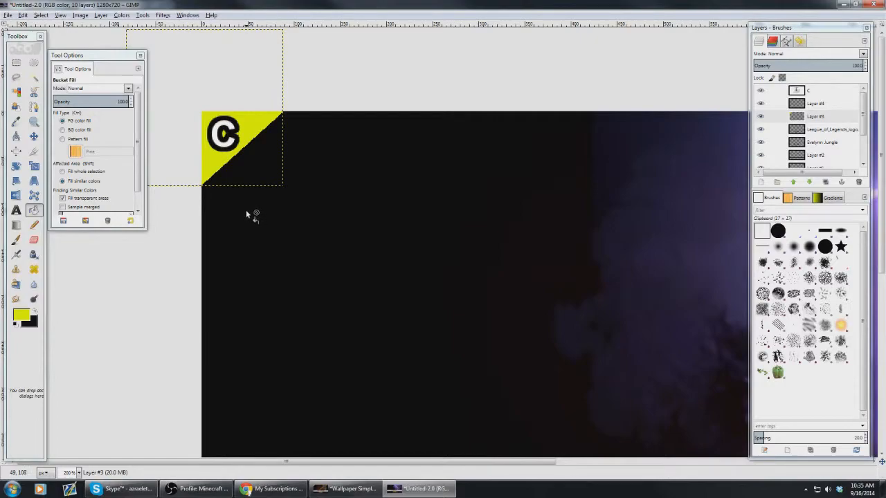
- Compare the whole thumbnail with Wallpaper Simple.xcf and look through that file's layers, including its colored badge layers
left_click(34, 121)
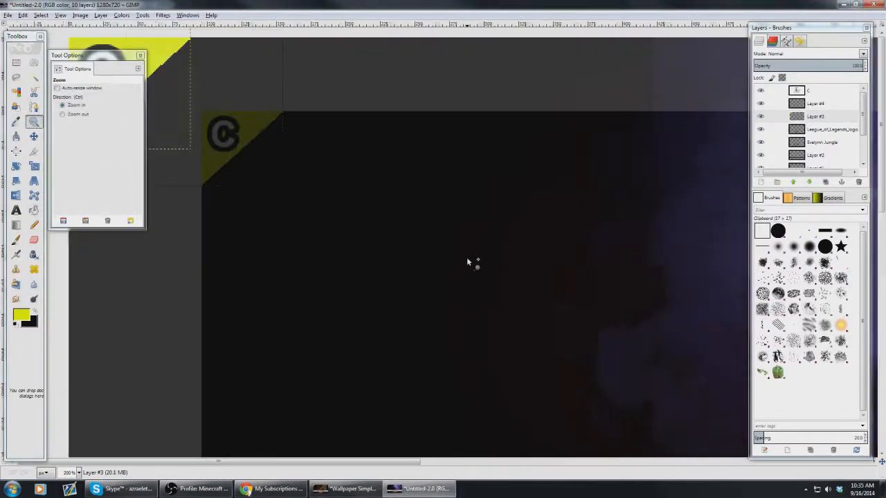
left_click(466, 257, "ctrl")
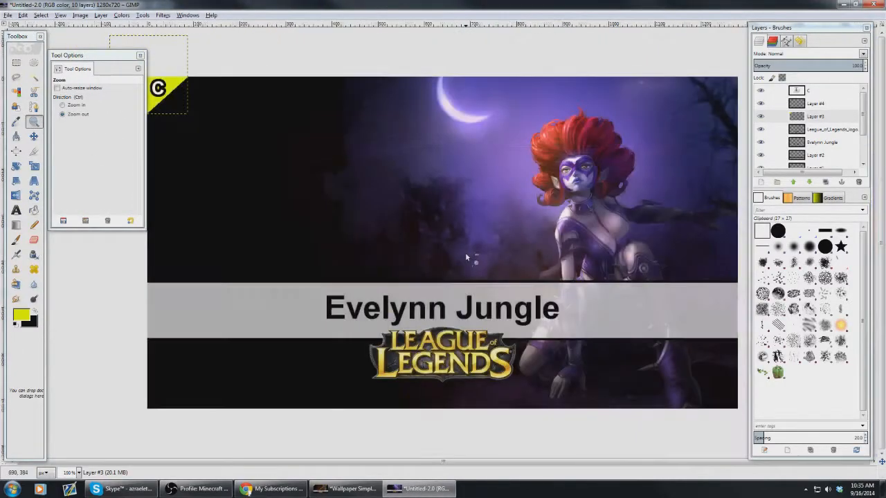
left_click(343, 488)
left_click(420, 491)
left_click(344, 489)
left_click(414, 490)
left_click(344, 488)
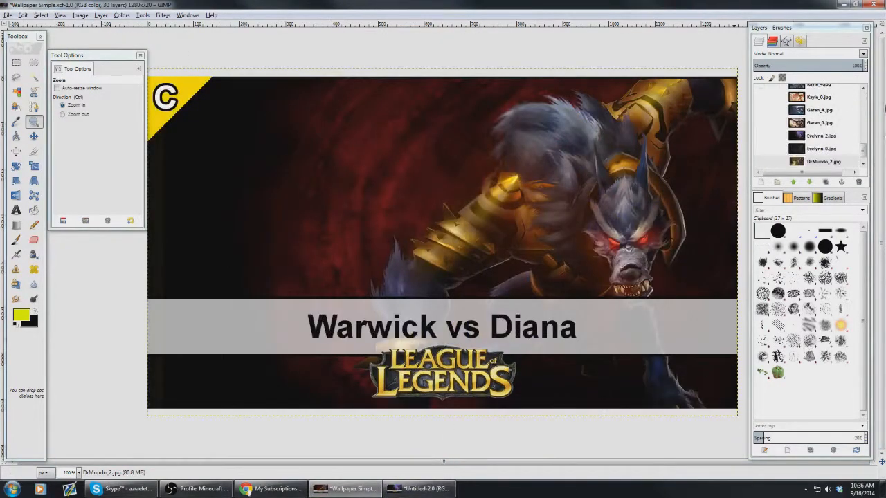
left_click_drag(863, 150, 862, 98)
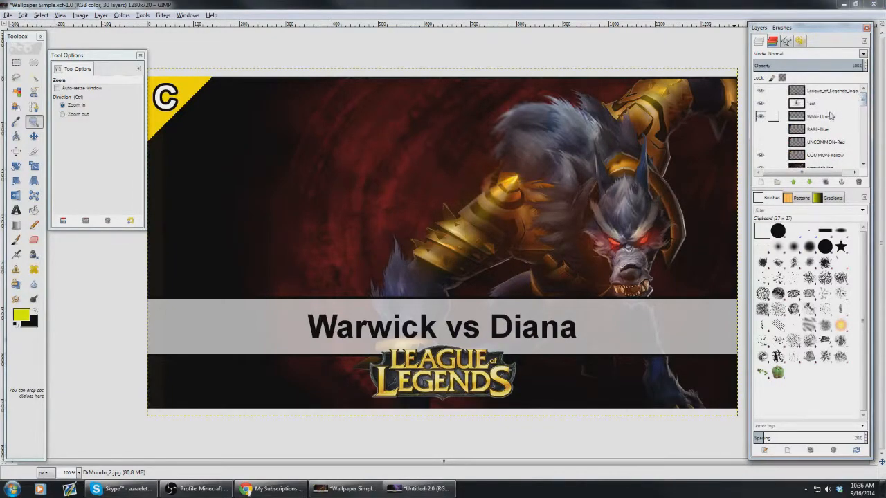
key("alt+Tab")
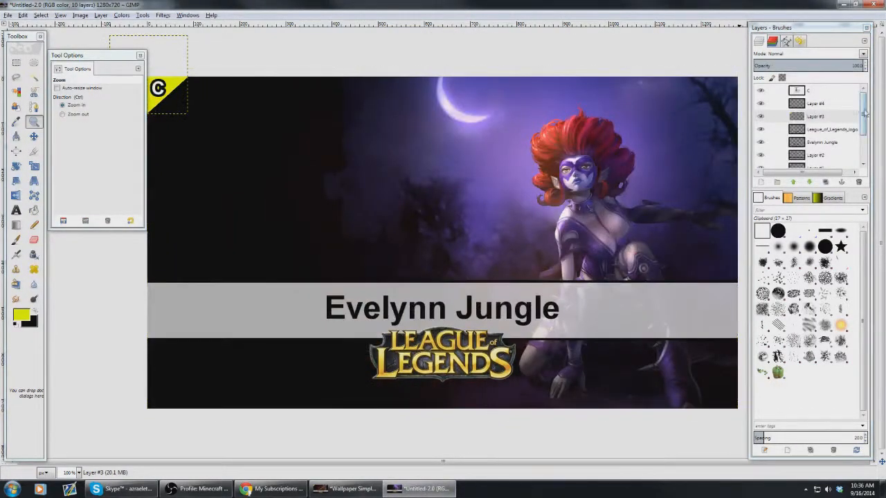
- Merge the two black border line layers (Layer #2 and Layer #1) down into the translucent band's layer
left_click_drag(863, 112, 863, 128)
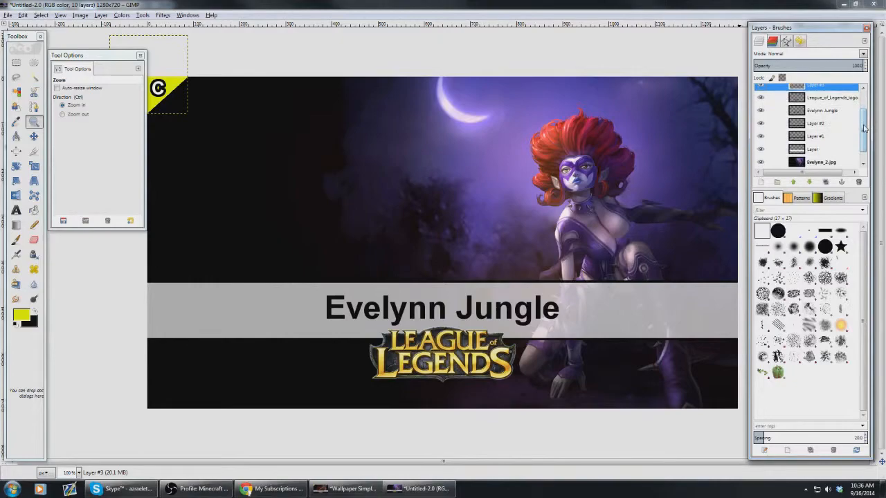
right_click(818, 125)
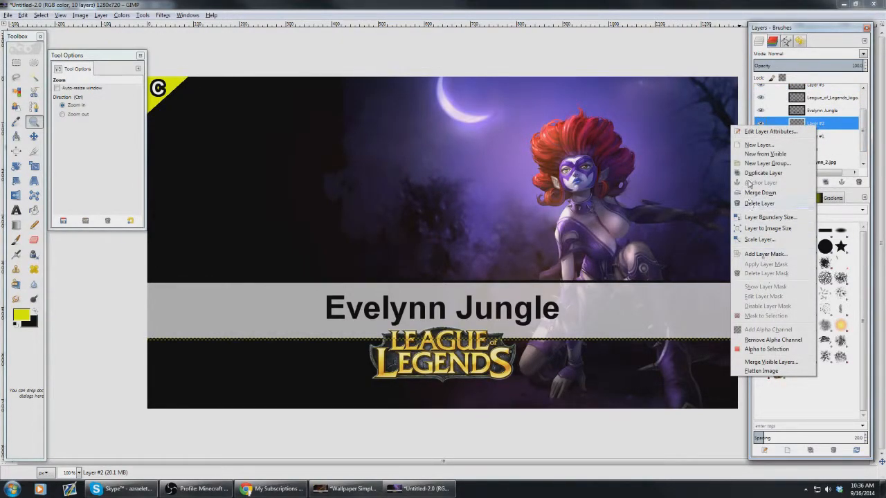
left_click(836, 125)
left_click(833, 138)
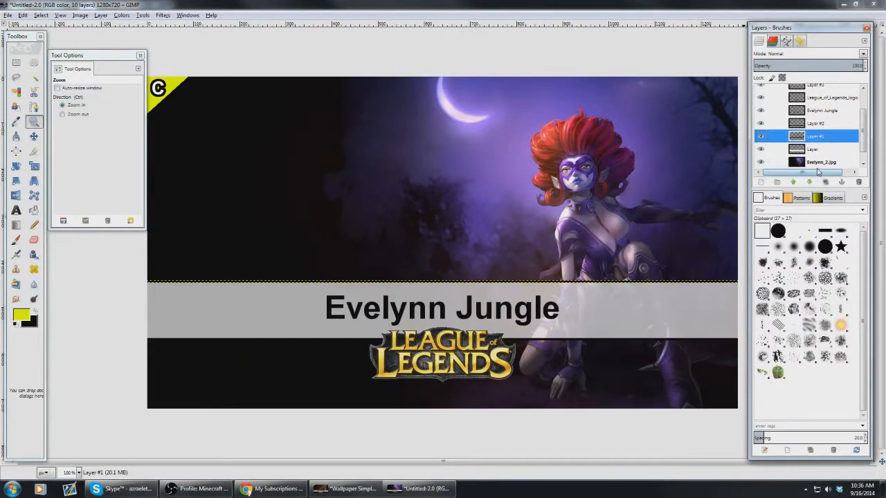
left_click(813, 150)
right_click(818, 126)
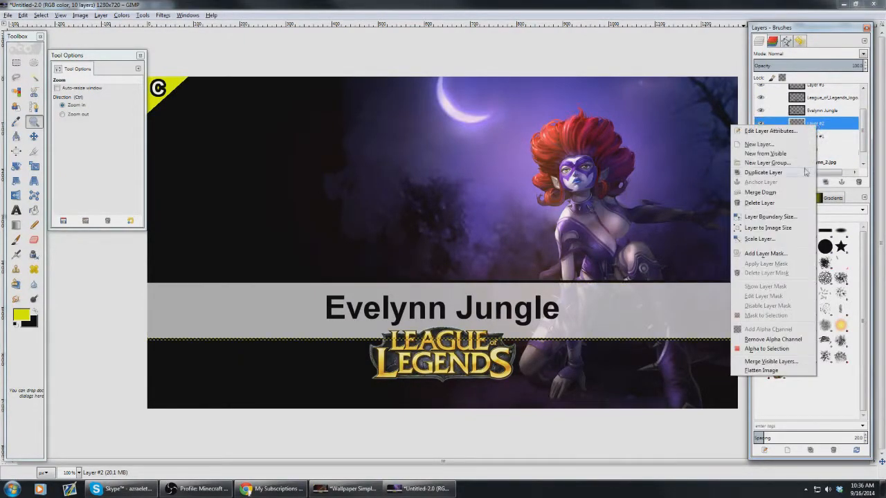
left_click(760, 203)
right_click(812, 125)
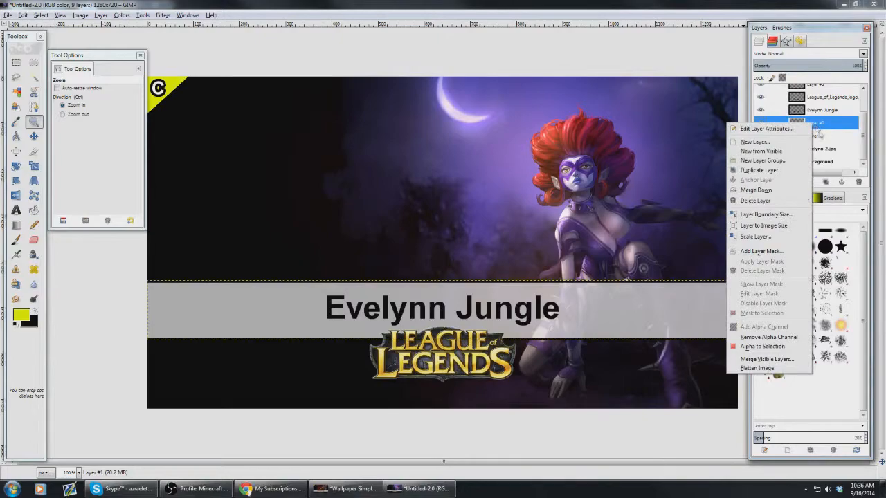
left_click(756, 191)
- Rename the merged band layer as "Text Line"
double_click(830, 153)
type("Title")
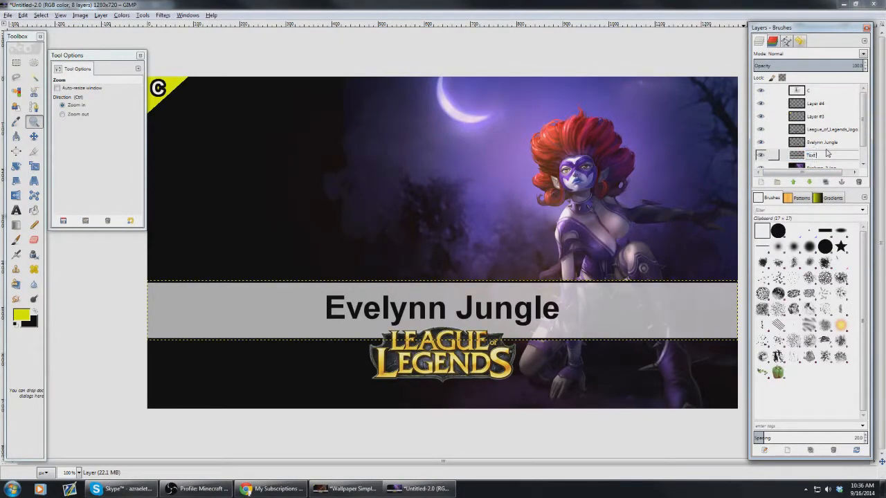
key("Return")
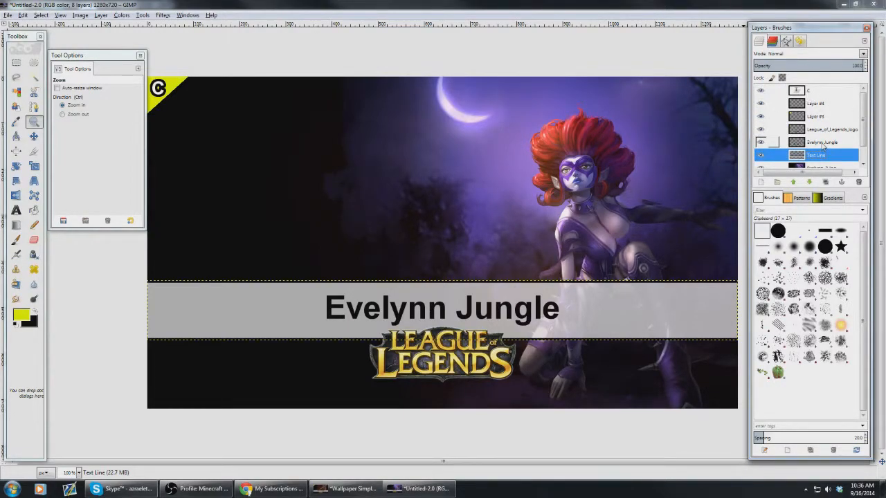
- Rename the "Evelynn Jungle" text layer as "Game Info"
left_click(821, 143)
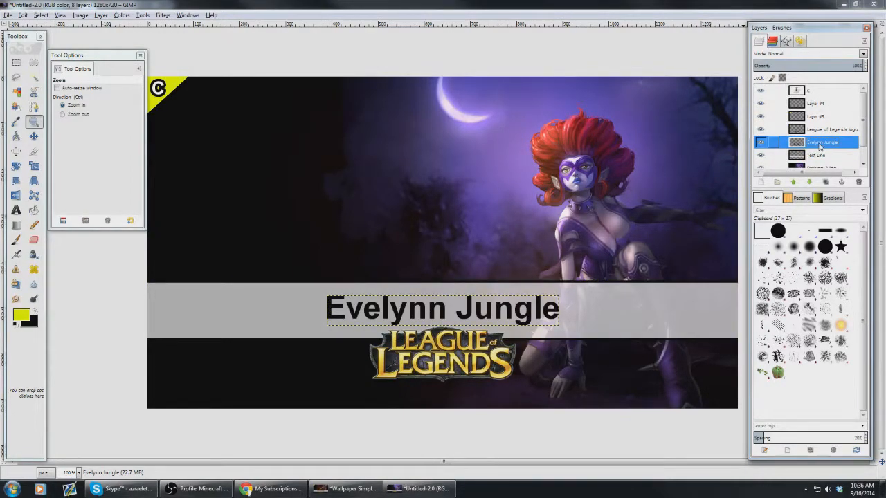
double_click(820, 146)
type("T")
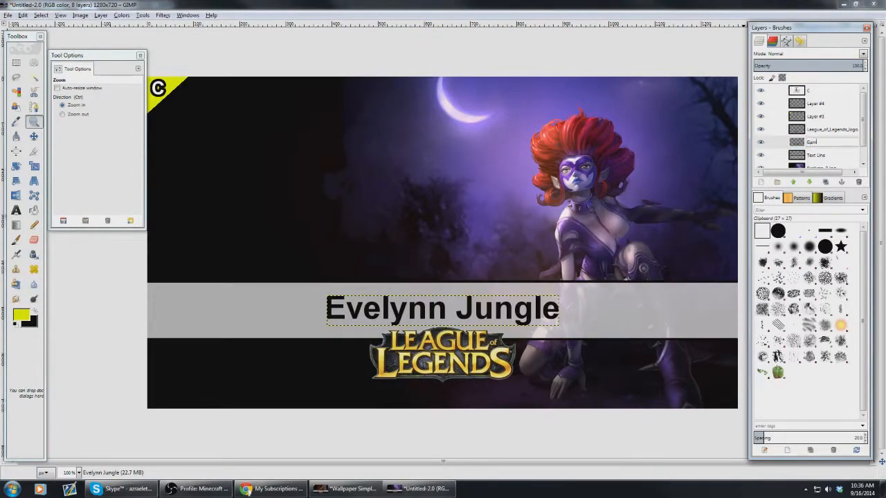
type("ame Info")
key("Return")
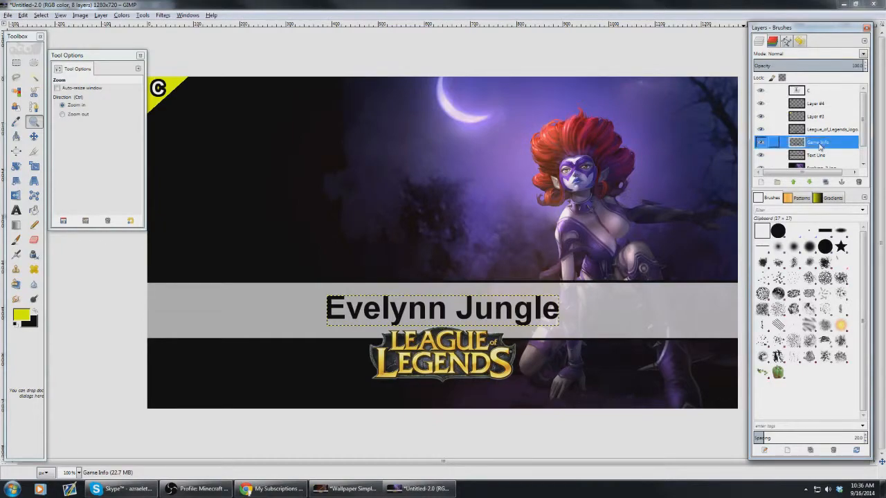
- Rename the badge's "C" text layer as "Common"
double_click(811, 90)
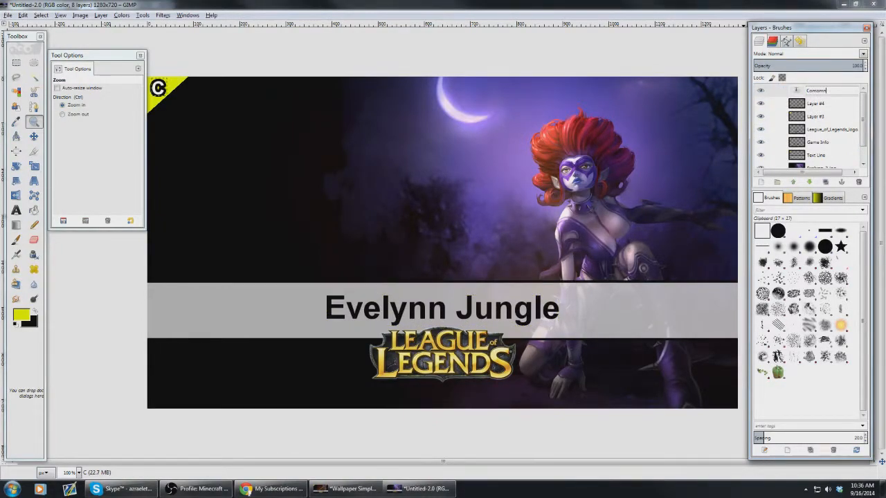
type("Common")
key("Return")
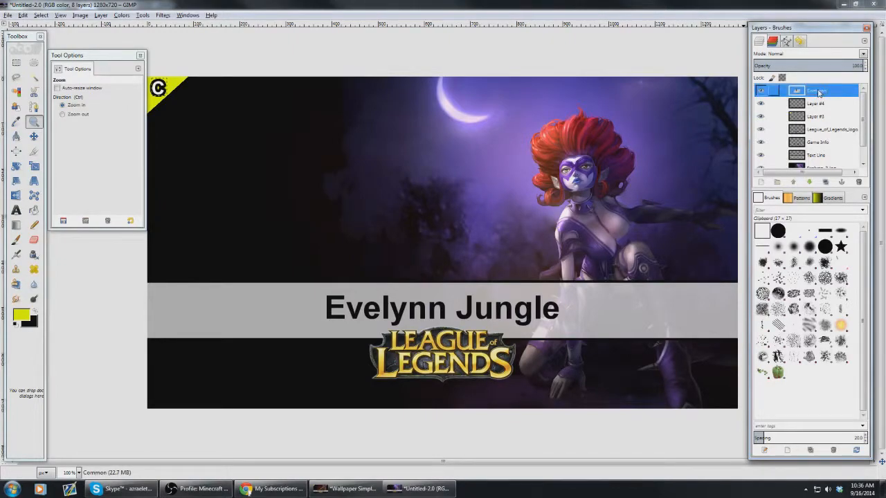
- Merge the Common layer down into Layer #4 and that result down into the yellow triangle's Layer #3
left_click(824, 105)
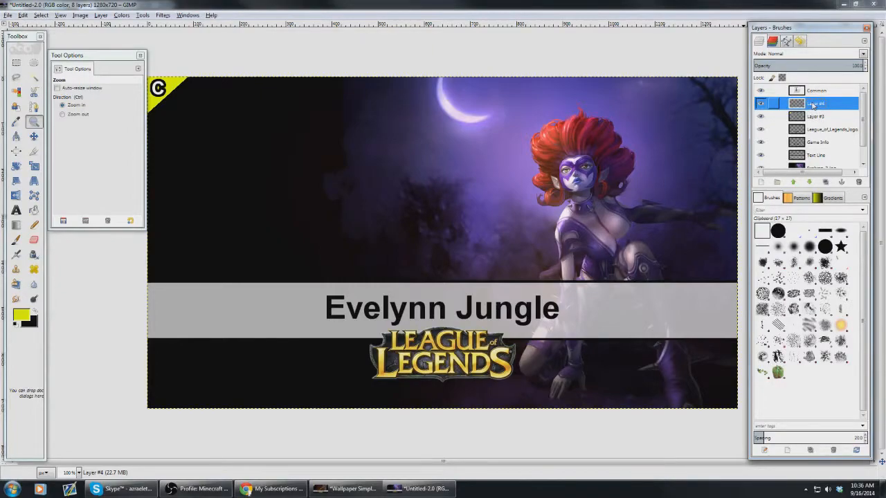
right_click(818, 91)
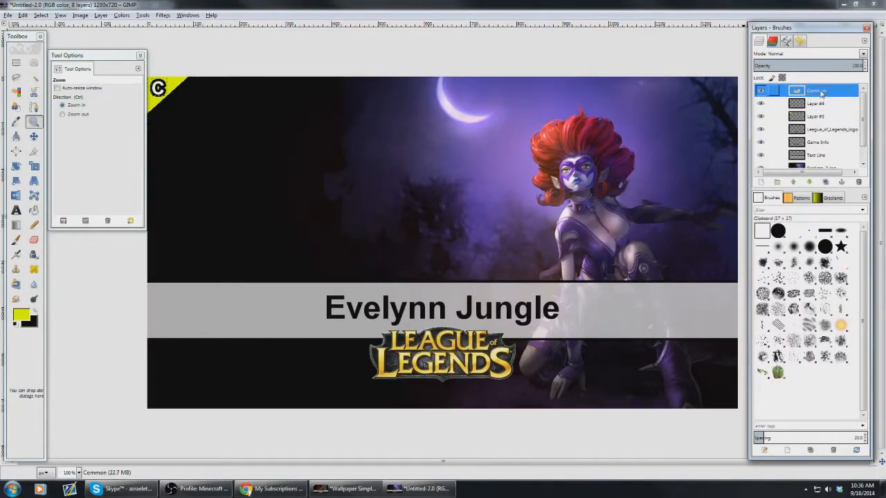
left_click(761, 179)
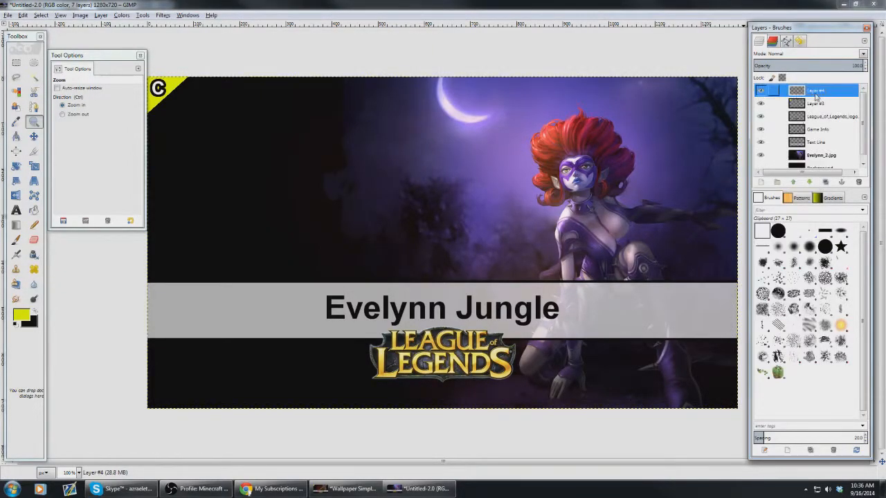
right_click(815, 94)
left_click(763, 164)
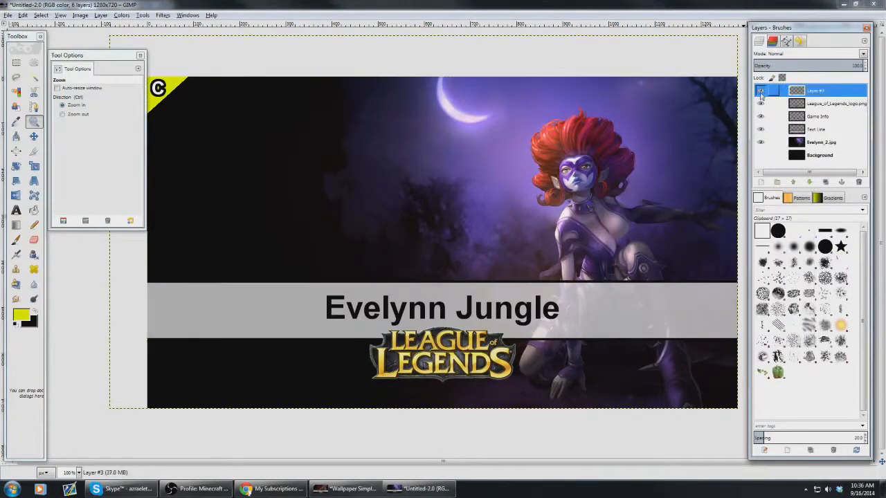
- Check the merged band by toggling the Text Line layer's visibility off and on
left_click(759, 129)
left_click(760, 129)
left_click(760, 130)
left_click(759, 130)
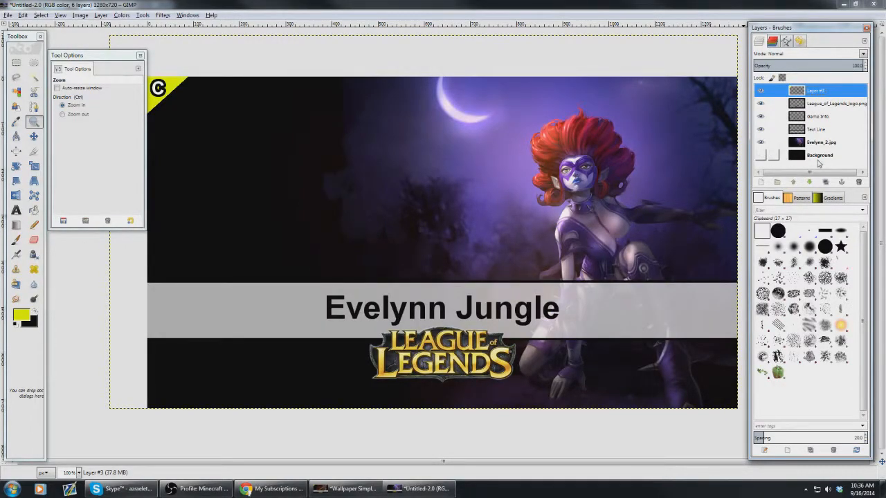